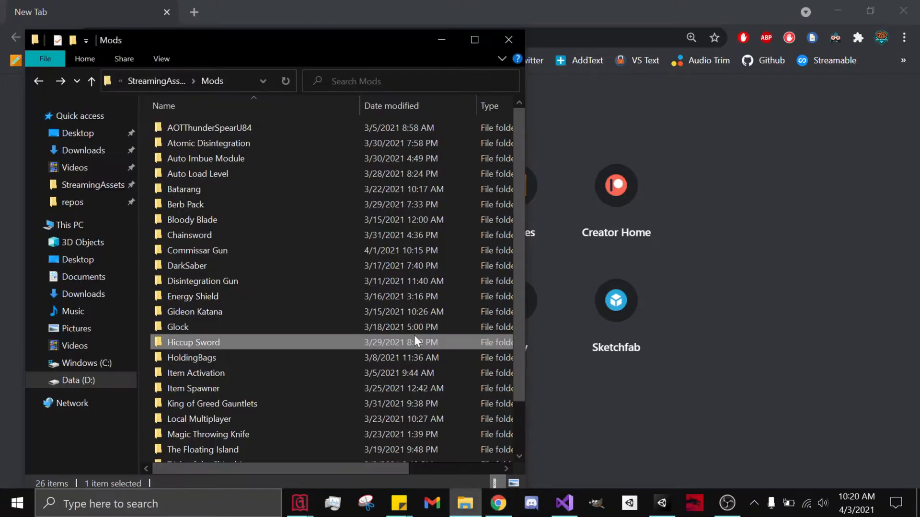
- Open the Hiccup Sword mod folder and, in a second StreamingAssets window, open the Default > Bas folder
double_click(291, 341)
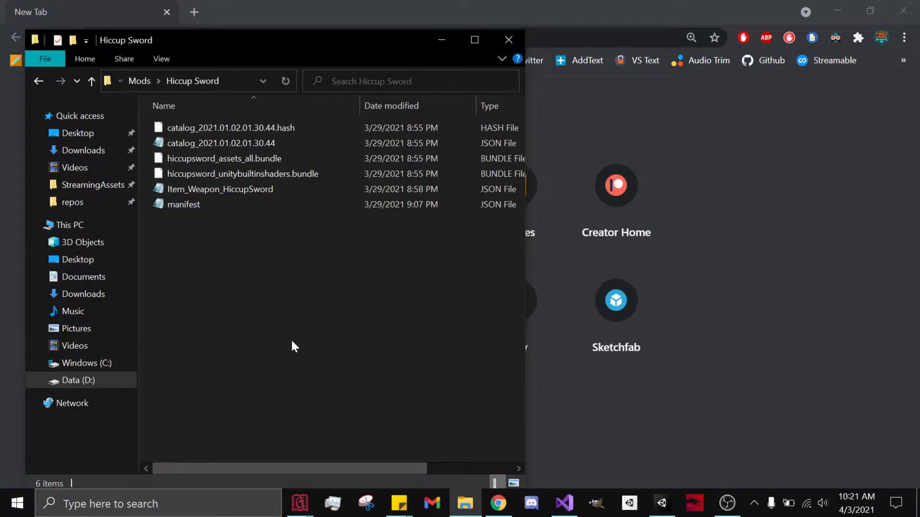
right_click(465, 503)
left_click(437, 369)
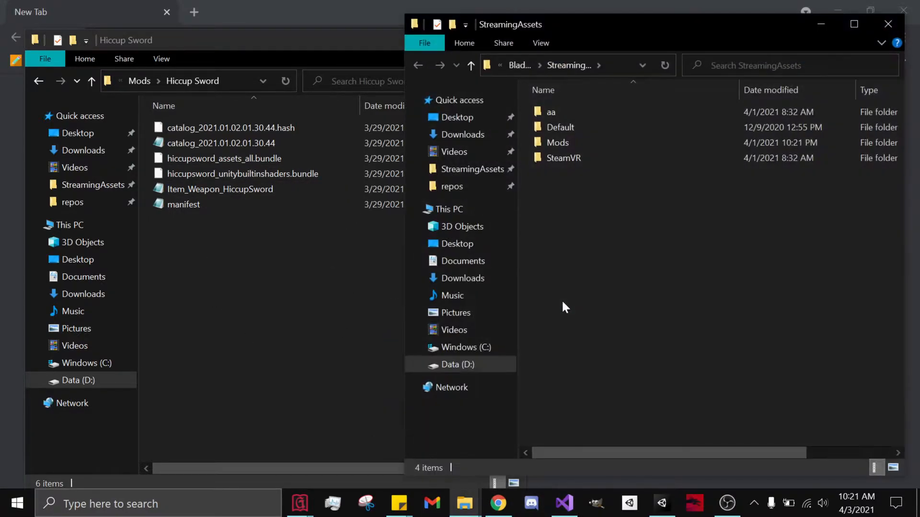
double_click(627, 129)
double_click(628, 117)
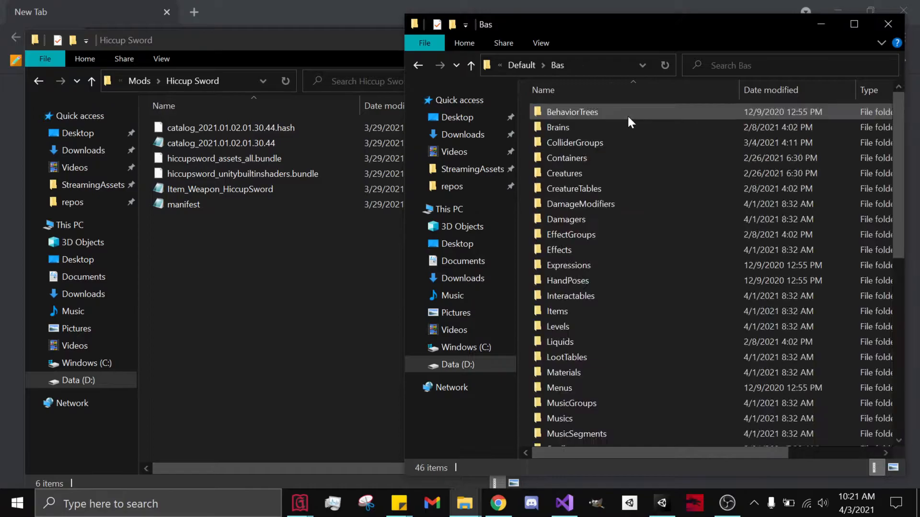
- Copy the Damager_SwordSlash2H file from the Bas Damagers folder into the Hiccup Sword mod folder
left_click(611, 218)
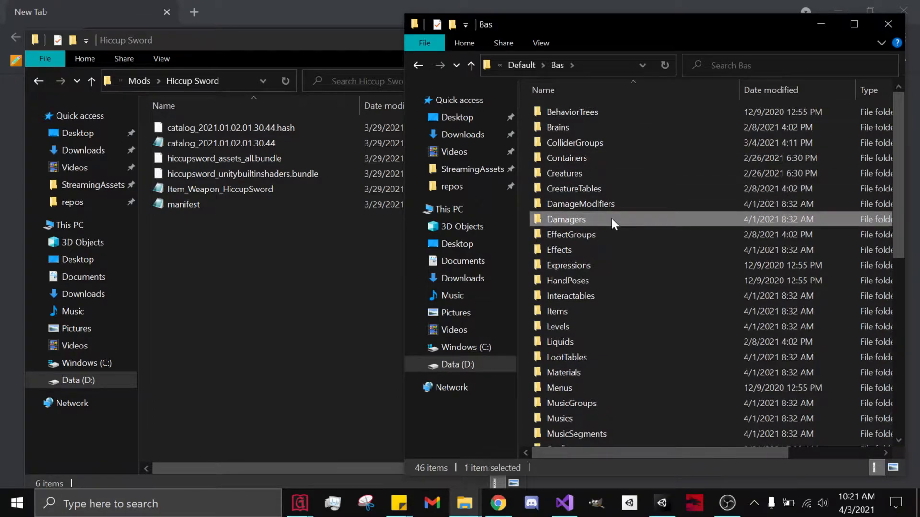
double_click(612, 219)
scroll(628, 259, "down", 1)
left_click(622, 439)
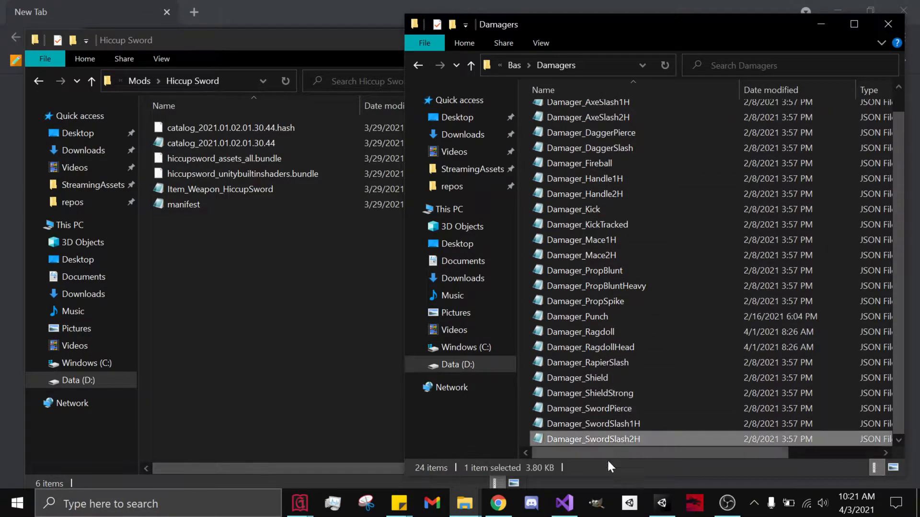
left_click(278, 244)
key("ctrl+v")
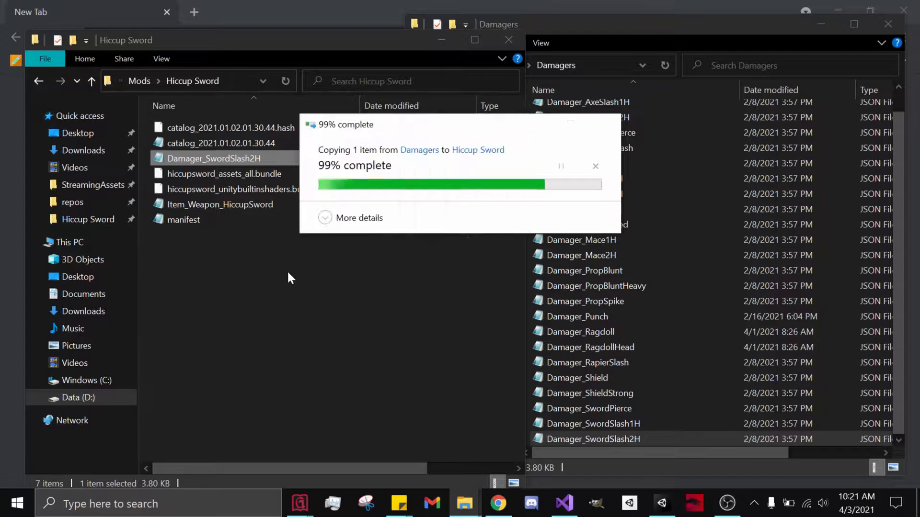
- Rename the copied damager file to Damager_HiccupSlash and copy the HiccupSlash part of its name
right_click(286, 159)
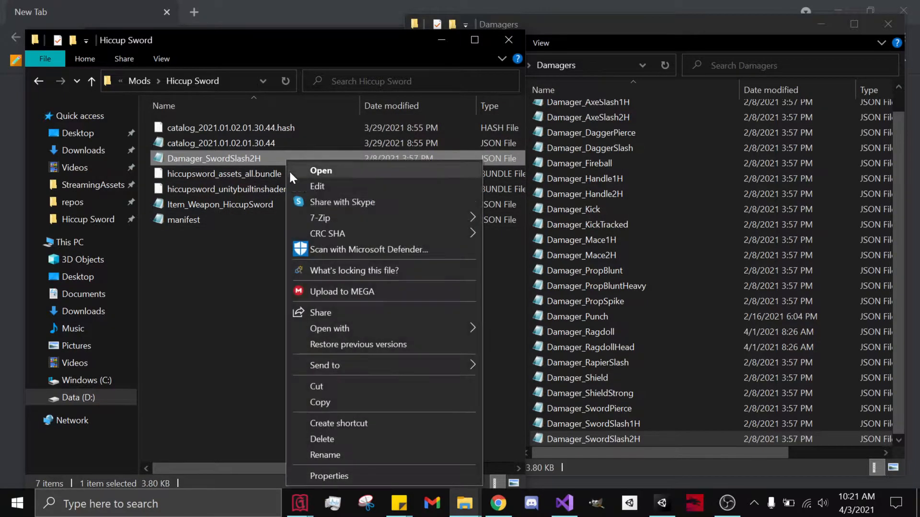
left_click(335, 454)
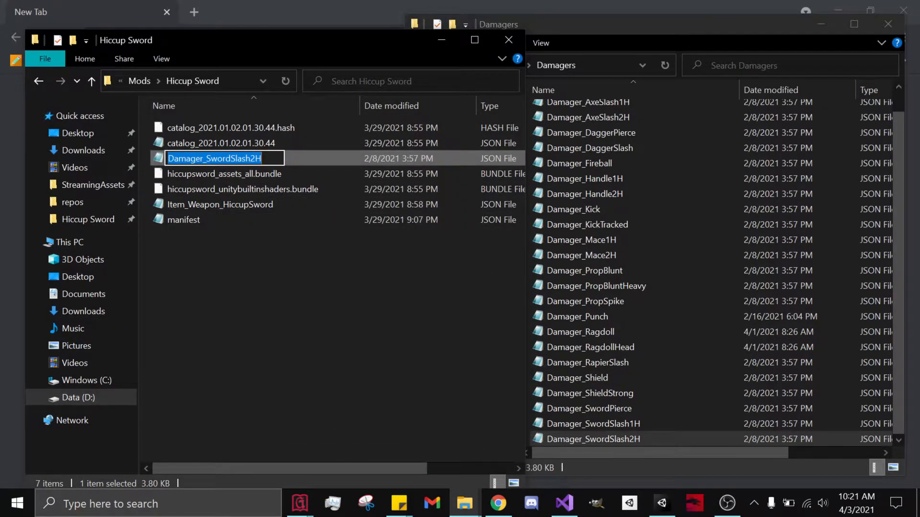
left_click_drag(206, 159, 282, 152)
type("HiccupSh")
key("BackSpace")
type("lash")
left_click_drag(252, 159, 207, 159)
key("ctrl+c")
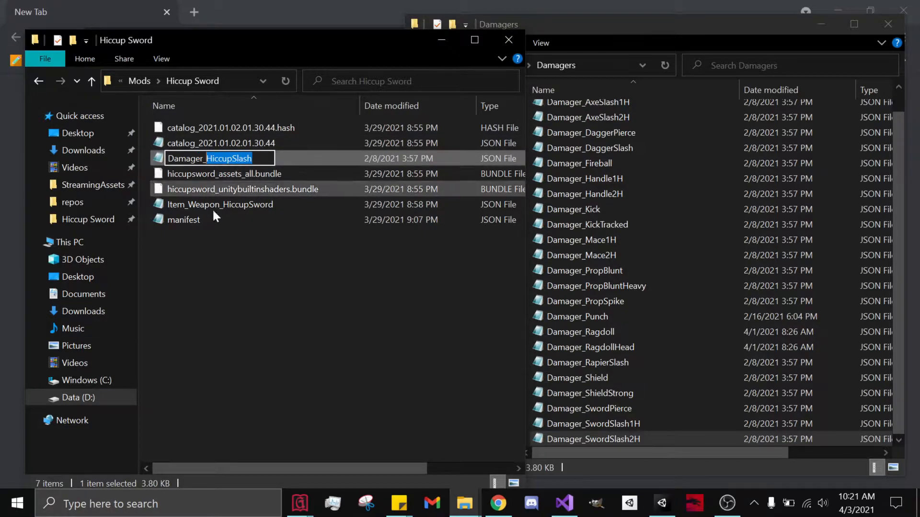
left_click(222, 243)
- Open Damager_HiccupSlash and replace its id with HiccupSlash
double_click(226, 162)
left_click_drag(256, 56, 494, 77)
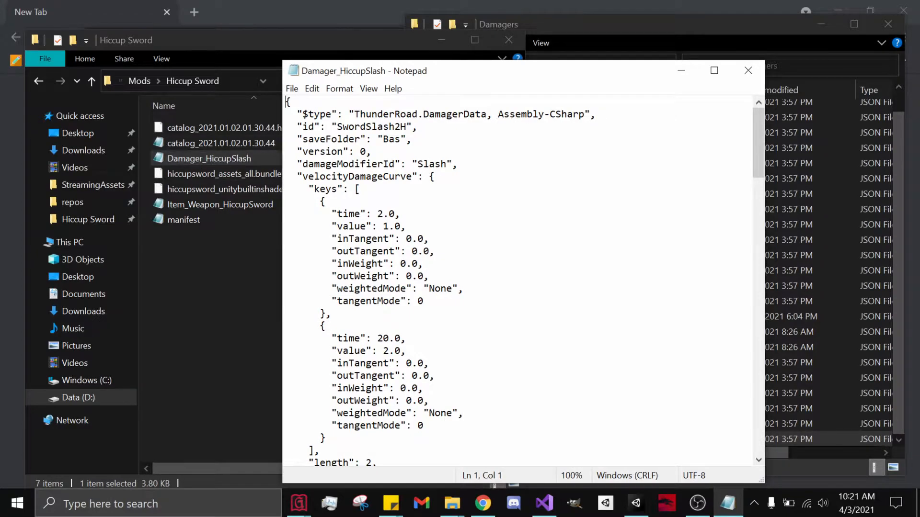
left_click_drag(337, 127, 407, 127)
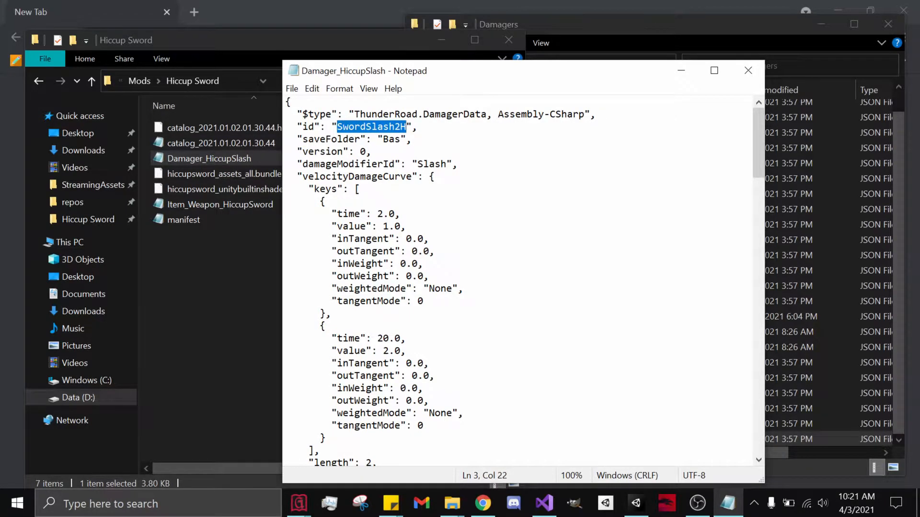
key("ctrl+v")
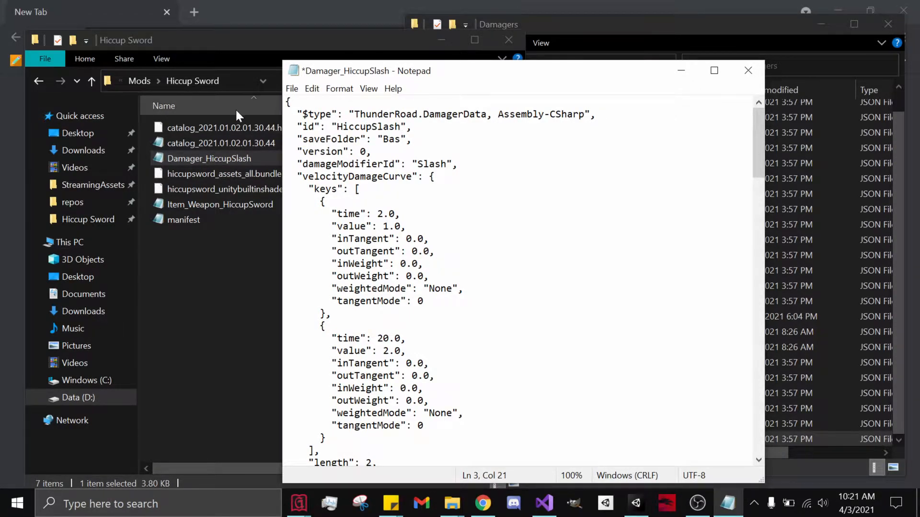
left_click_drag(515, 80, 418, 48)
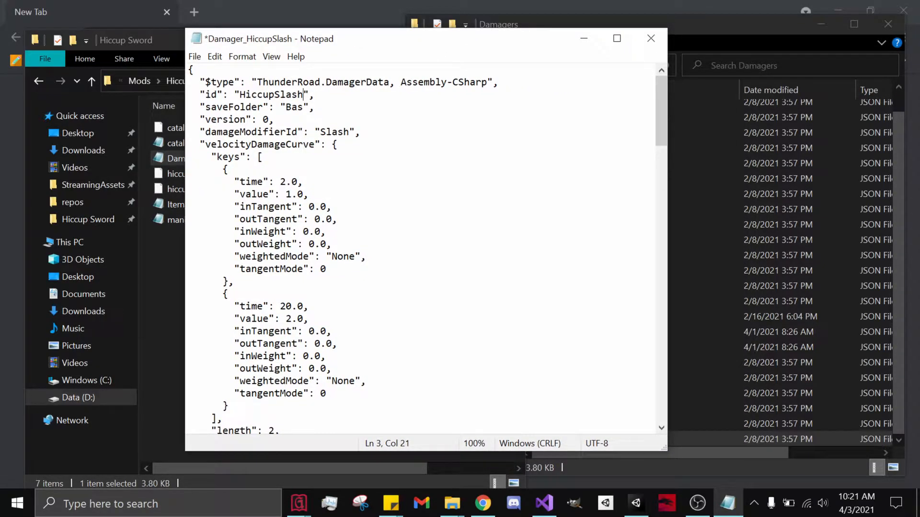
scroll(421, 249, "down", 5)
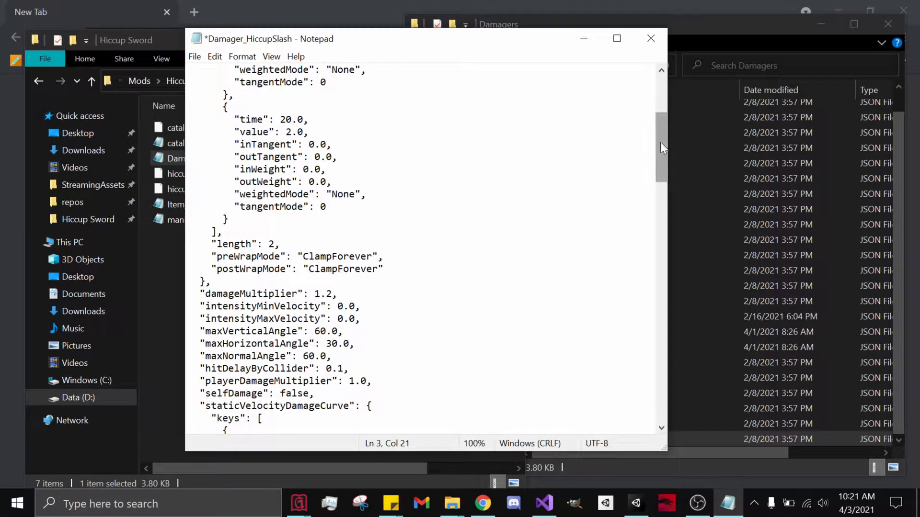
left_click_drag(500, 39, 588, 38)
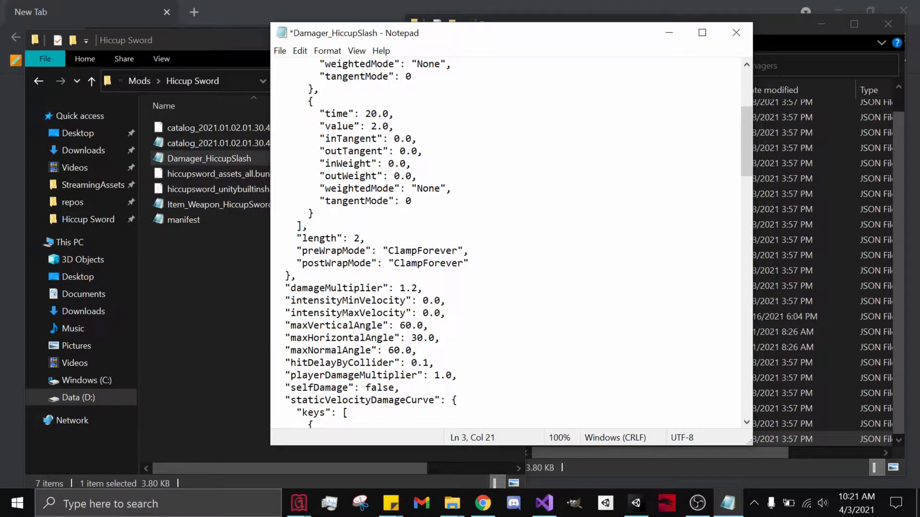
scroll(506, 244, "down", 2)
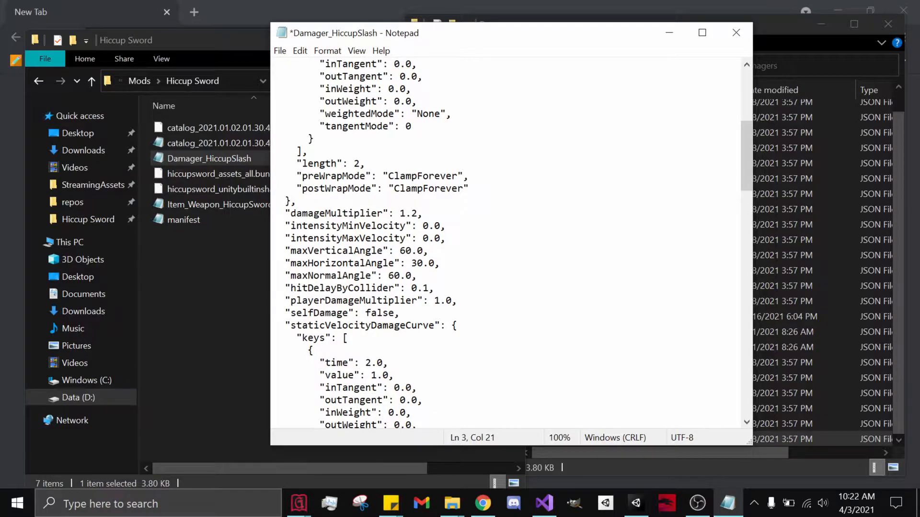
left_click_drag(400, 214, 406, 213)
type("2")
key("ctrl+z")
- Set maxVerticalAngle in the Damager_HiccupSlash file to 360.0
key("Left")
key("Down")
key("Down")
key("Down")
type("3")
- Set maxHorizontalAngle in the Damager_HiccupSlash file to 360.0
key("Down")
key("Right")
key("Right")
type("3")
key("BackSpace")
type("6")
- Set maxNormalAngle in the Damager_HiccupSlash file to 360.0
key("Down")
key("Left")
key("Left")
key("Left")
key("Left")
key("Left")
type("3")
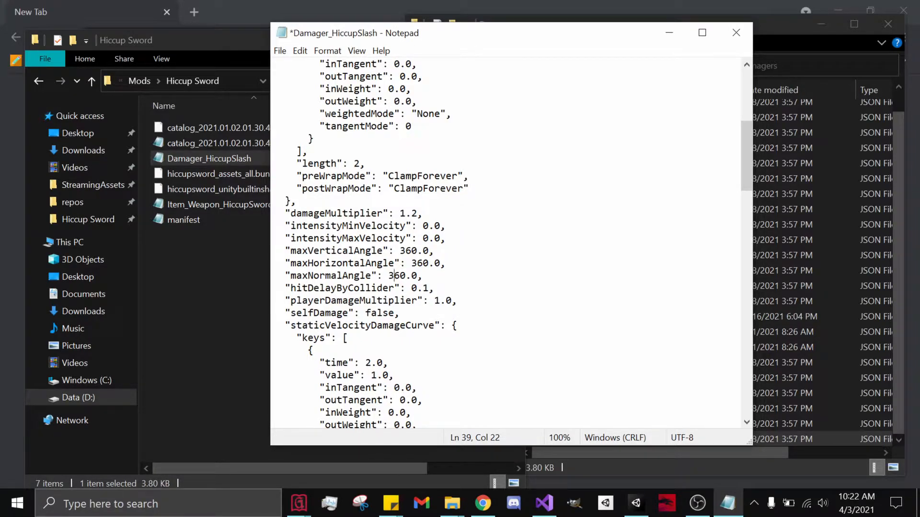
- Set dismembermentMinVelocity near the end of the Damager_HiccupSlash file to 0.0
left_click_drag(743, 164, 741, 413)
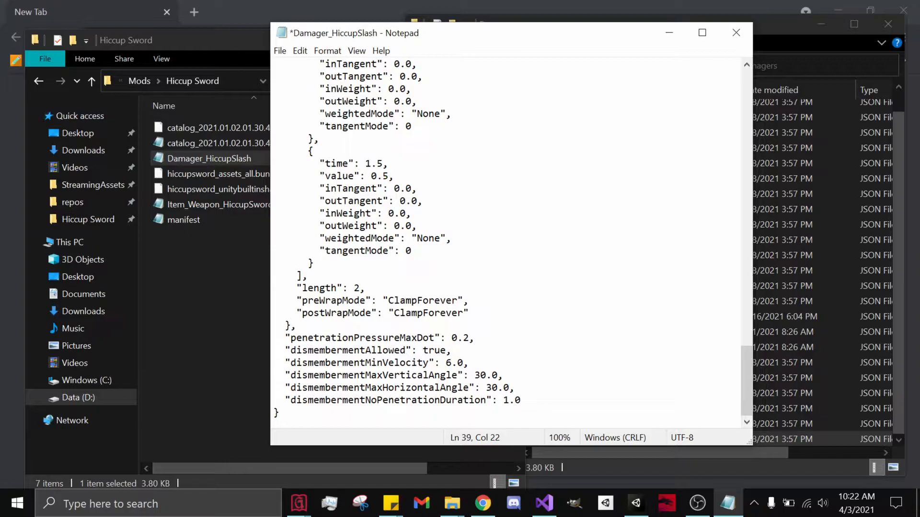
left_click(446, 364)
key("shift+Right")
type("0")
- Set dismembermentMaxVerticalAngle and dismembermentMaxHorizontalAngle to 360.0, and save and close the Damager_HiccupSlash file
scroll(506, 242, "up", 20)
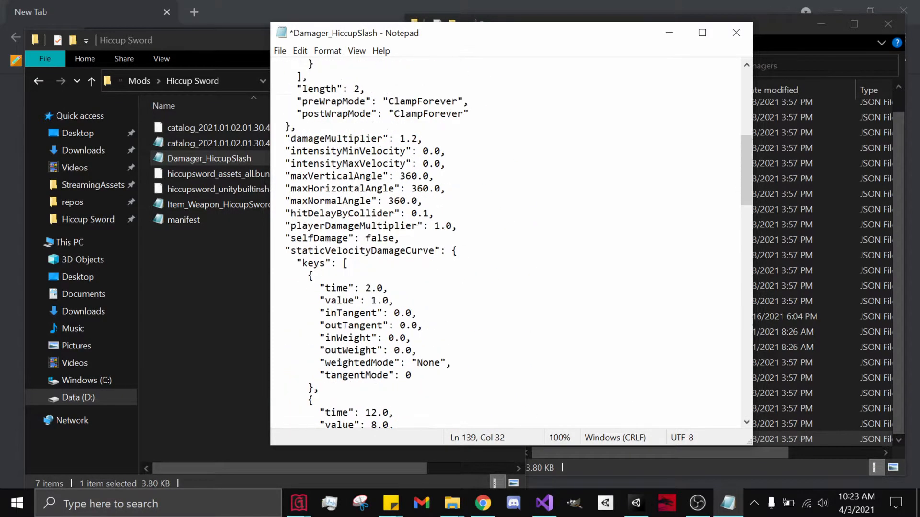
scroll(506, 242, "up", 1)
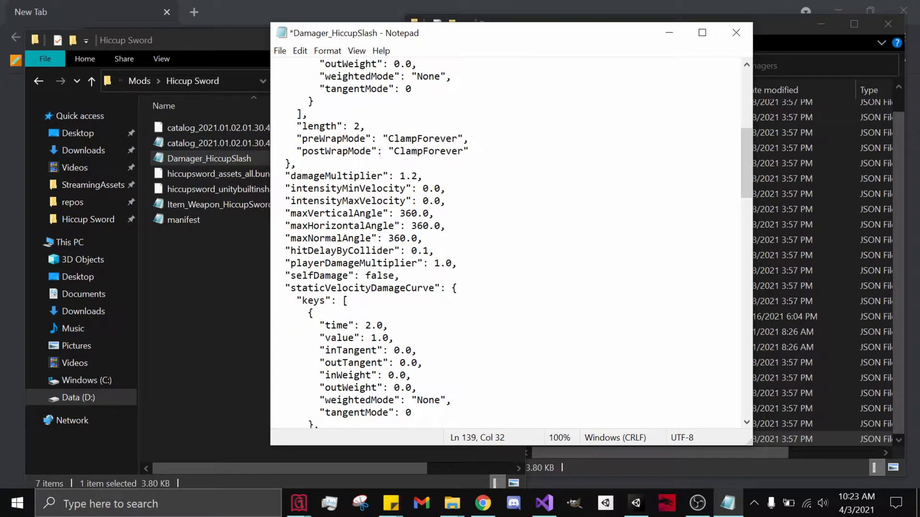
scroll(505, 242, "down", 20)
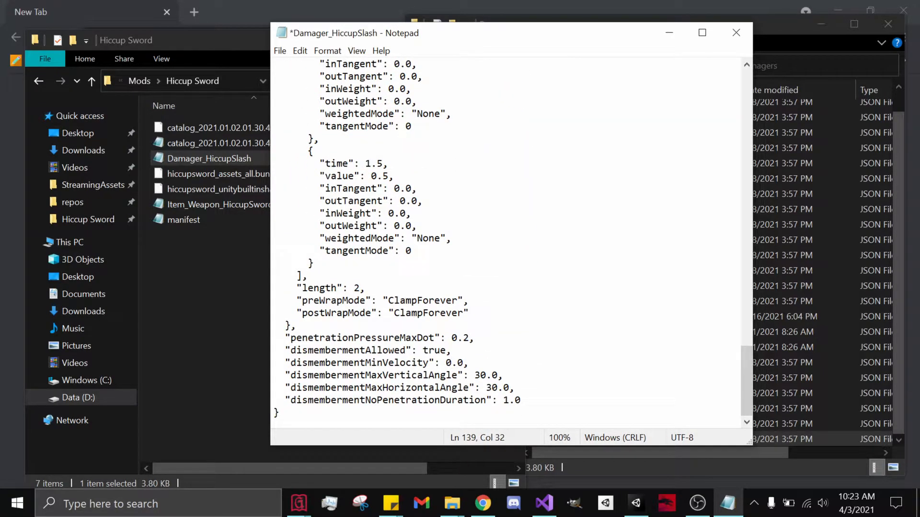
left_click(480, 375)
type("6")
left_click(492, 388)
type("6")
key("ctrl+s")
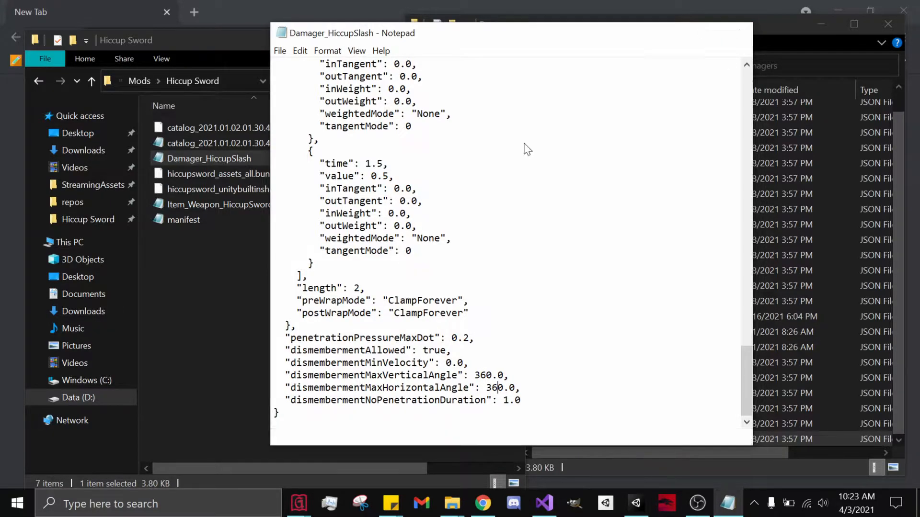
key("alt+F4")
- Open Item_Weapon_HiccupSword and set the damagerID of the Slash damager to HiccupSlash
double_click(267, 206)
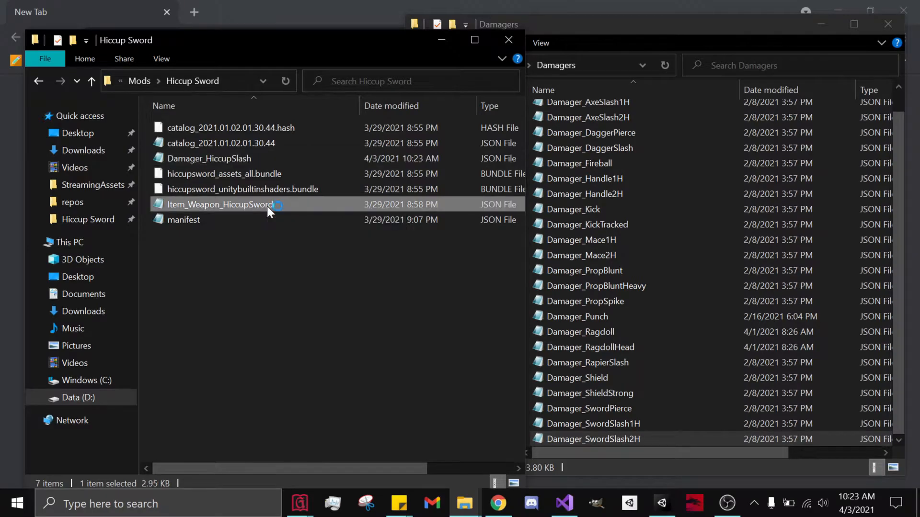
left_click_drag(746, 107, 729, 336)
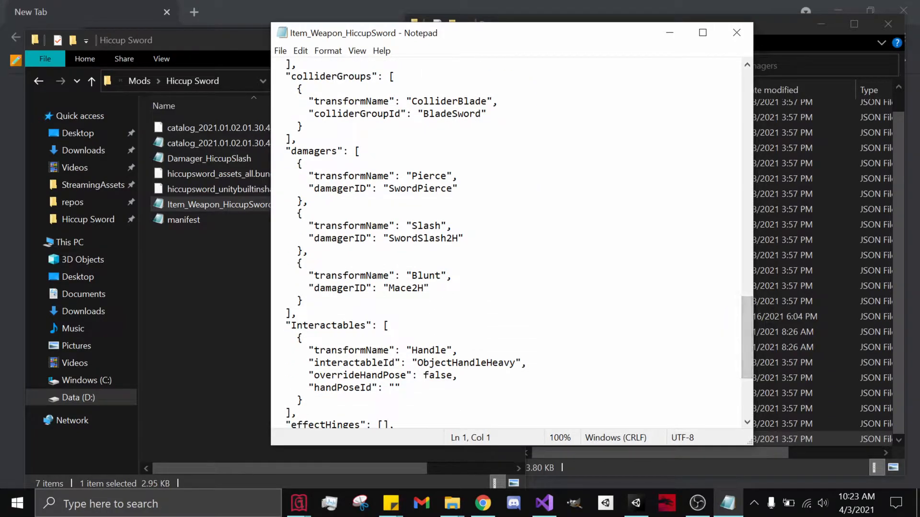
left_click_drag(499, 38, 616, 43)
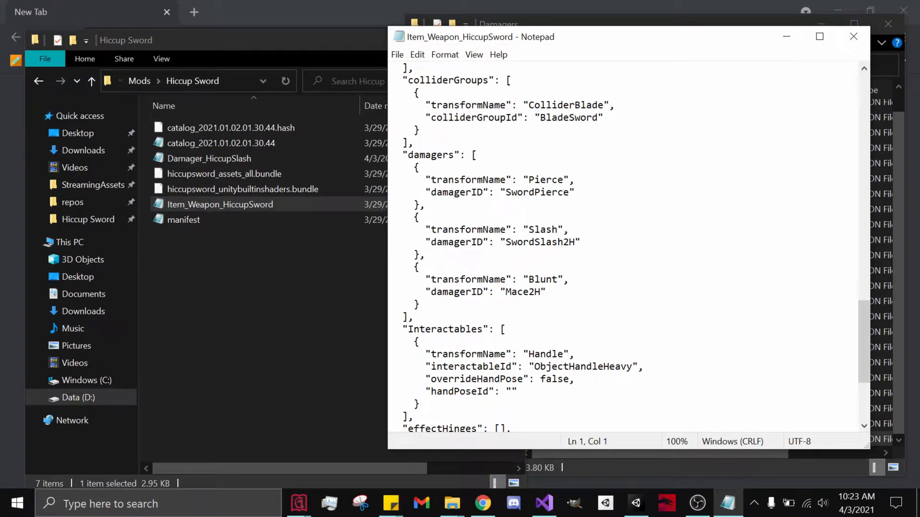
left_click_drag(505, 242, 575, 243)
type("HiccupSlash")
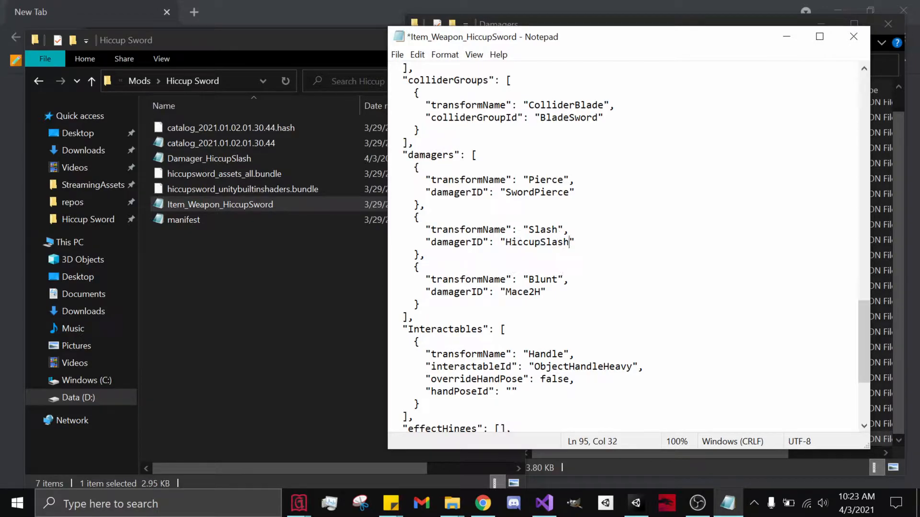
- Check the id in the original Damager_SwordSlash2H file, and save and close the Item_Weapon_HiccupSword file
left_click_drag(690, 40, 392, 28)
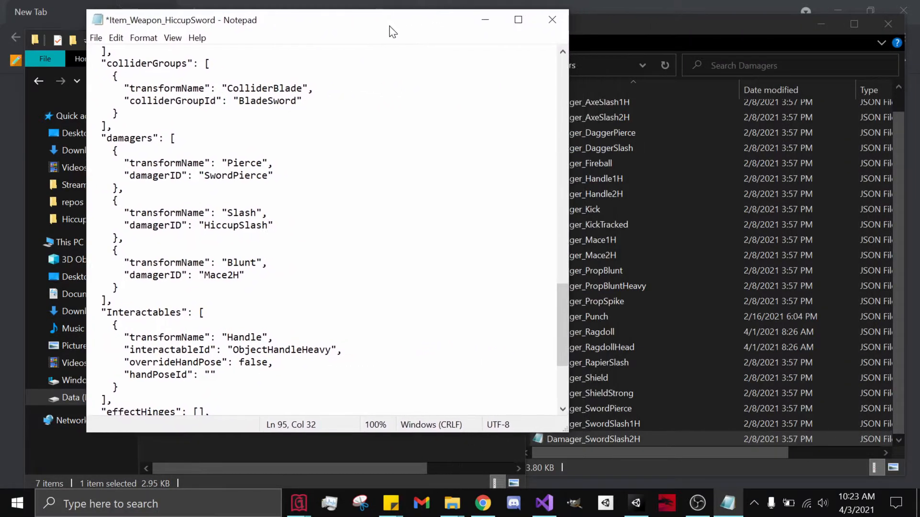
double_click(602, 439)
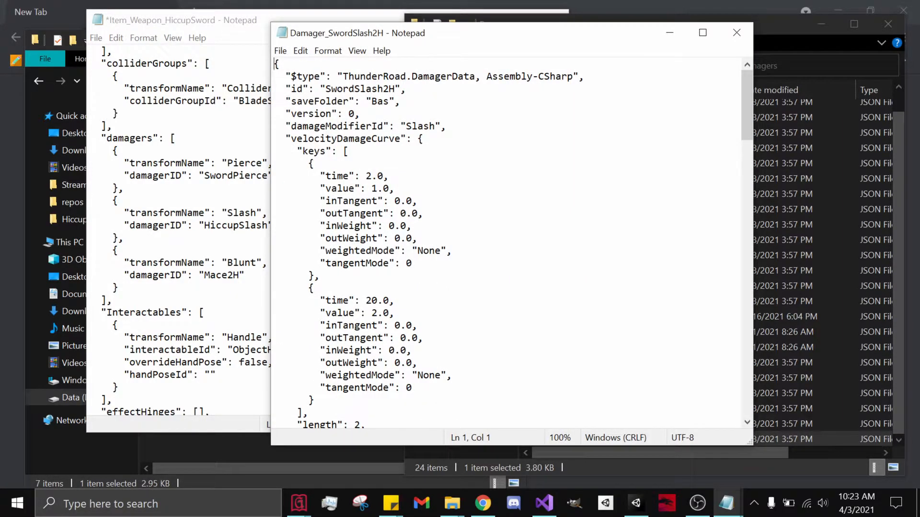
left_click(737, 32)
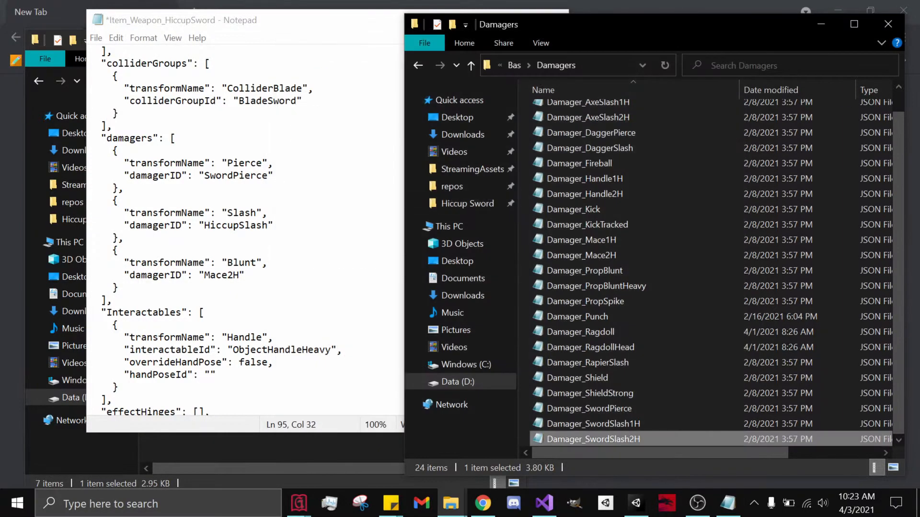
key("ctrl+s")
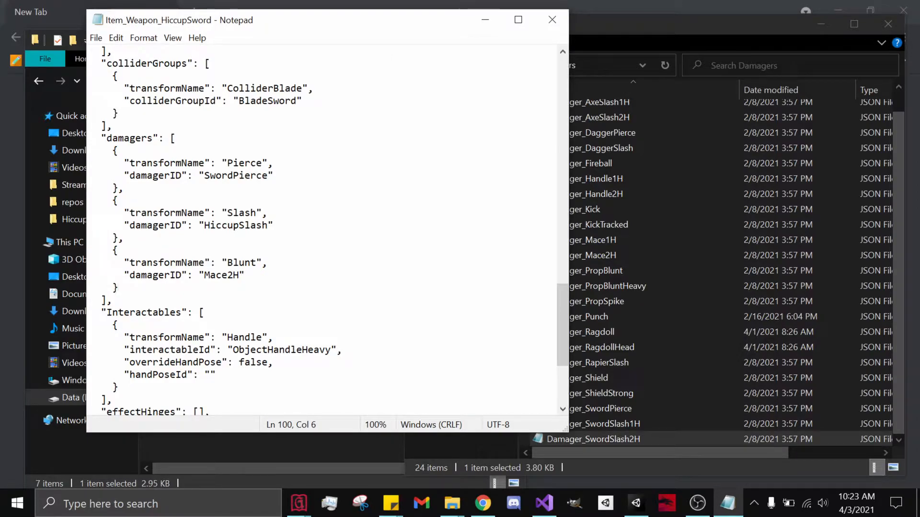
left_click_drag(335, 28, 608, 52)
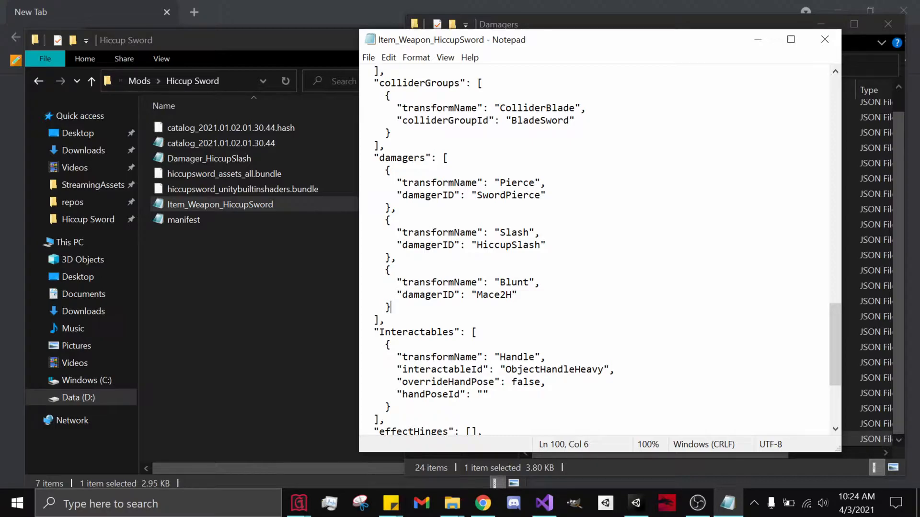
left_click_drag(780, 47, 478, 47)
left_click(526, 41)
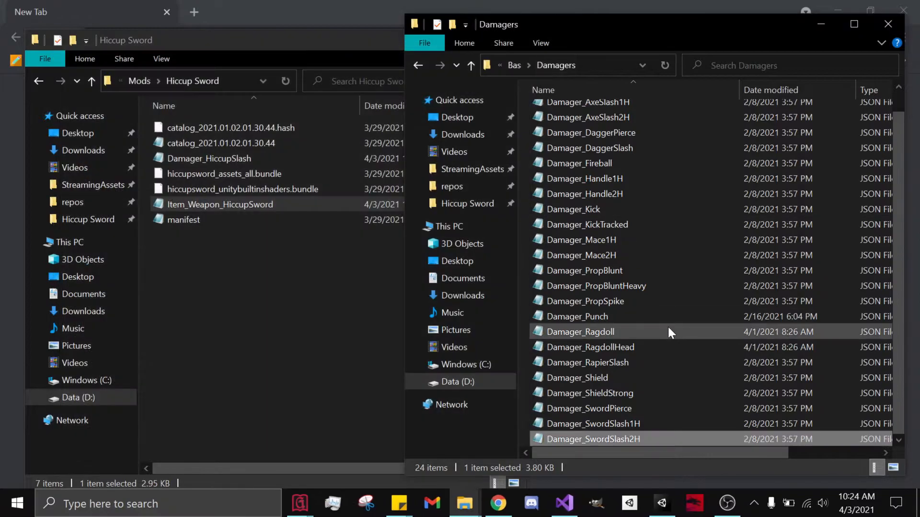
- Copy the Damager_Mace2H file from the Damagers folder into the Hiccup Sword mod folder
left_click(651, 257)
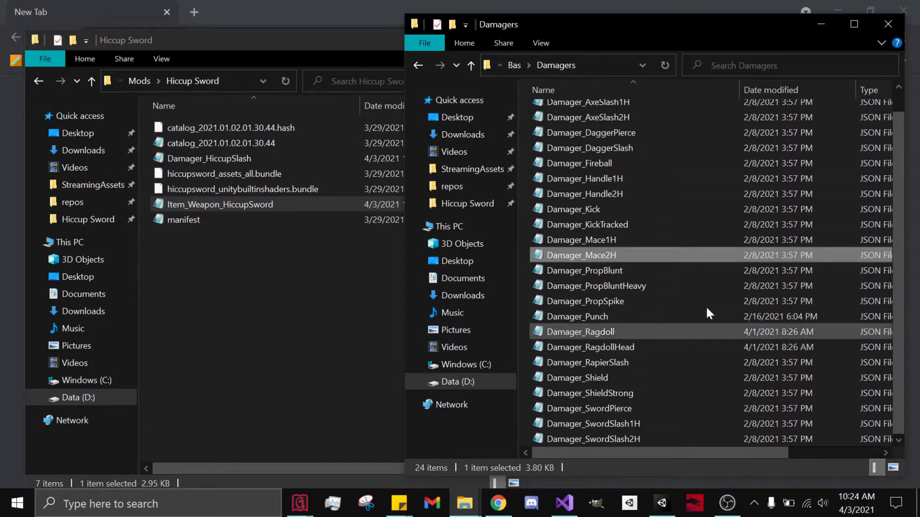
left_click(302, 281)
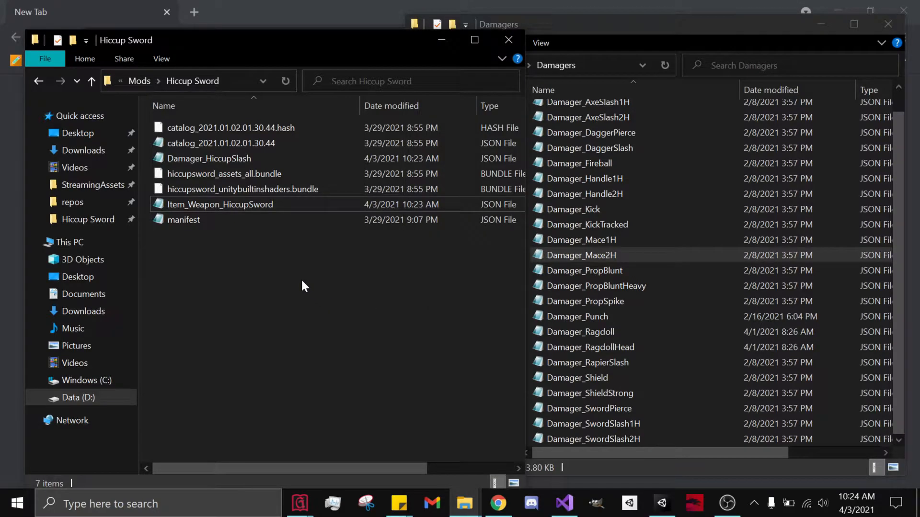
key("ctrl+v")
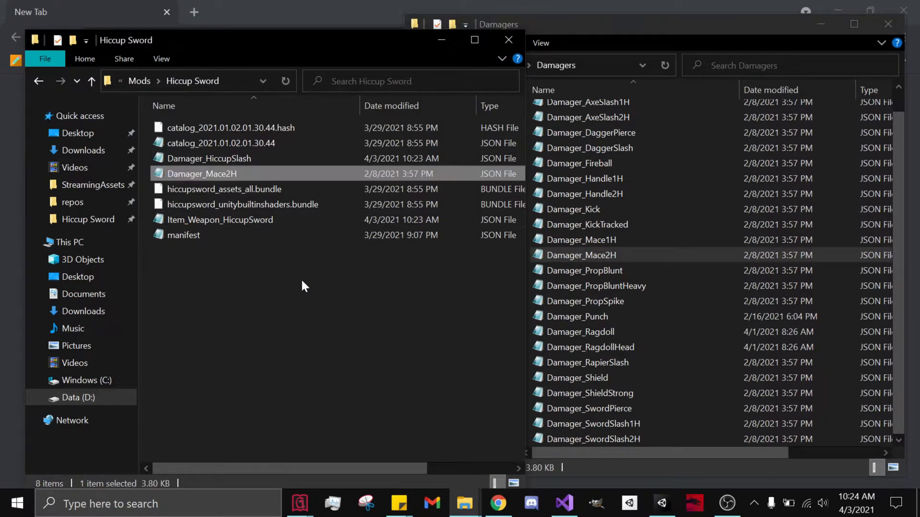
- Rename the copied Damager_Mace2H file in the Hiccup Sword mod folder as Damager_HiccupBlunt
right_click(258, 170)
left_click(308, 452)
key("End")
key("shift+Left")
key("shift+Left")
key("shift+Left")
key("shift+Left")
key("shift+Left")
key("shift+Left")
type("HiccupBl")
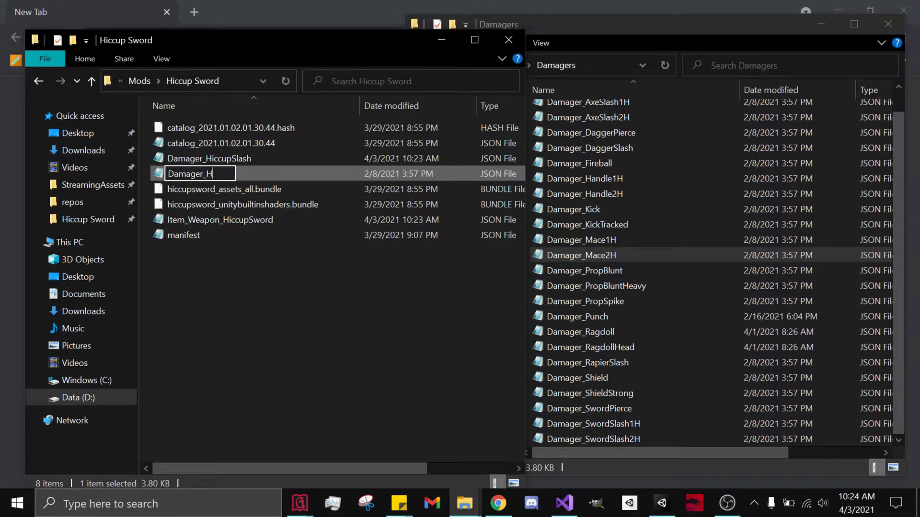
type("unt")
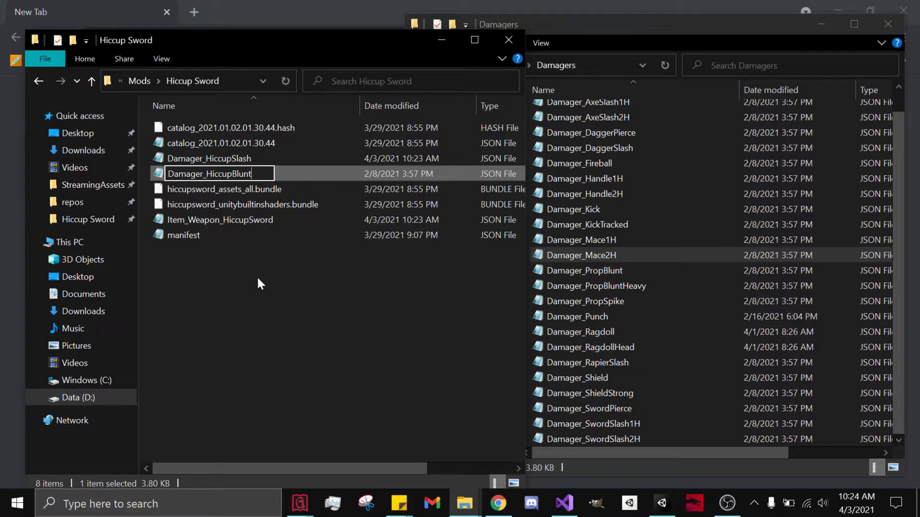
key("Return")
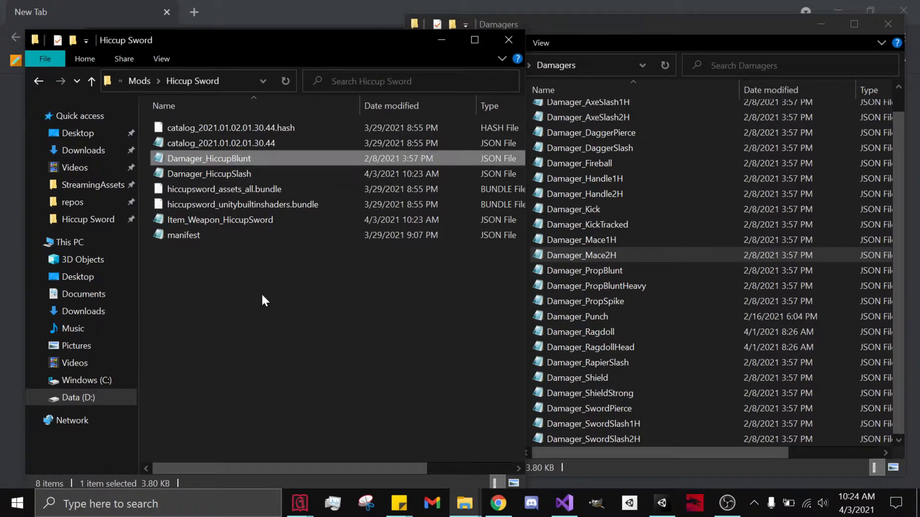
- Open the Damager_HiccupBlunt file and set its id to HiccupBlunt
double_click(241, 159)
left_click_drag(107, 102, 142, 102)
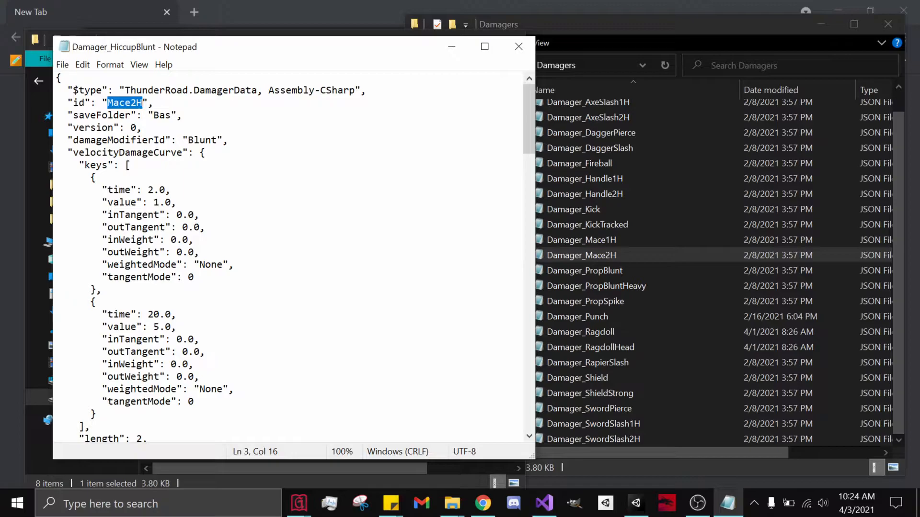
type("HiccupBlun")
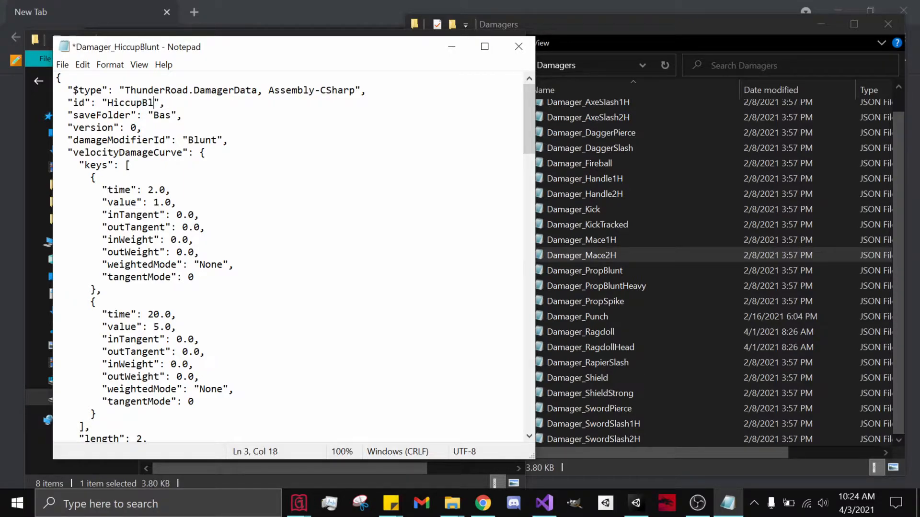
type("t")
left_click_drag(107, 103, 171, 103)
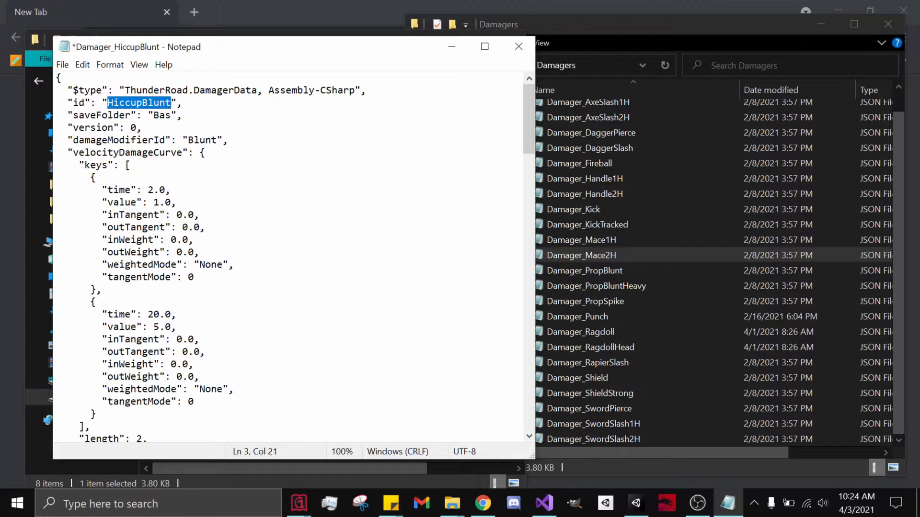
left_click(171, 190)
- Try setting knockoutLevel to 2 in the Damager_HiccupBlunt file, and undo the change
left_click_drag(530, 117, 531, 178)
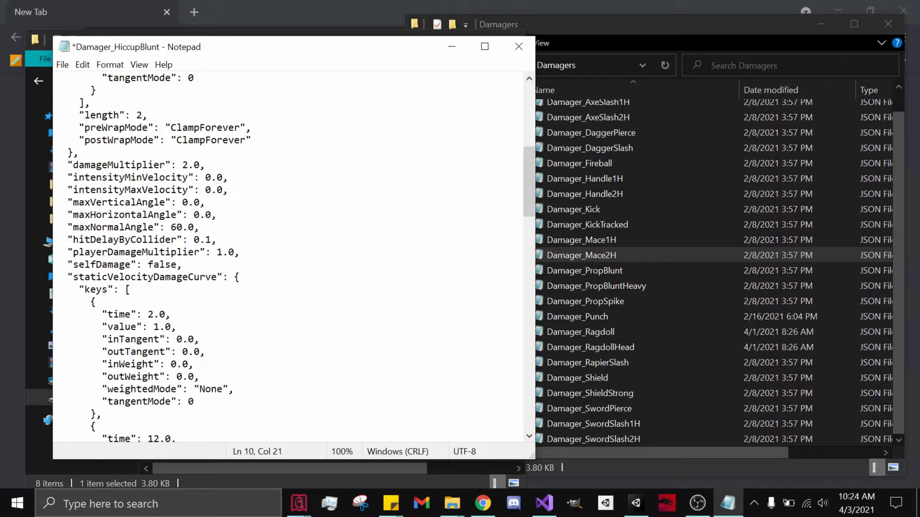
left_click_drag(530, 179, 515, 289)
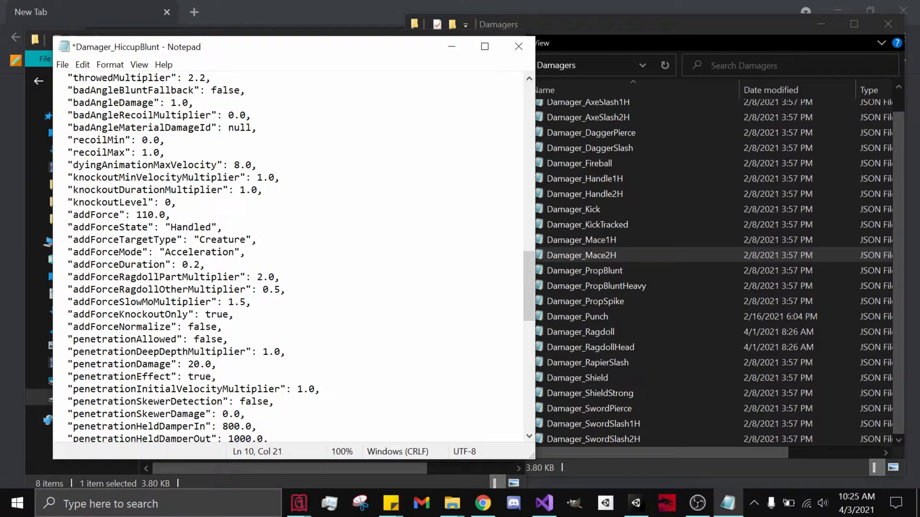
left_click_drag(165, 203, 170, 203)
type("2")
key("ctrl+z")
- Try a higher addForce value and an addForceDuration of 0.02
left_click(147, 215)
type("0")
left_click_drag(200, 265, 194, 265)
type("9")
key("BackSpace")
type("02")
- Set addForceSlowMoMultiplier to 10.5, addForce to 10.0 and addForceDuration to 0.2
left_click_drag(228, 302, 234, 303)
type("10")
left_click_drag(142, 214, 160, 214)
type("0")
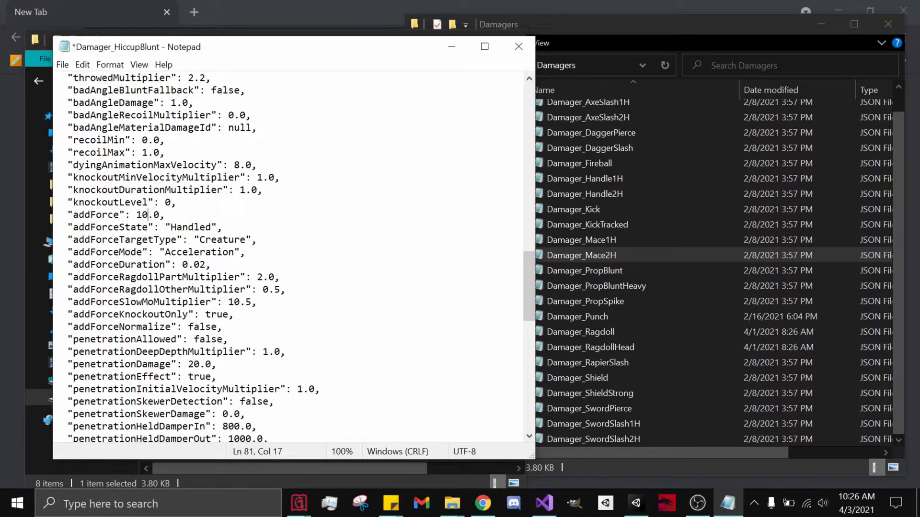
left_click_drag(194, 265, 200, 265)
key("BackSpace")
- Review the remaining penetration and dismemberment settings, and save and close the Damager_HiccupBlunt file
scroll(287, 259, "down", 1)
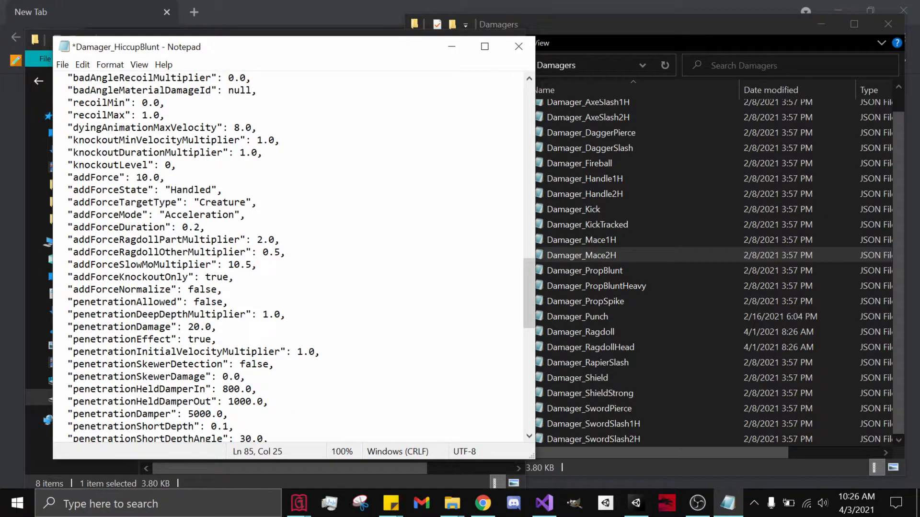
scroll(287, 259, "down", 1)
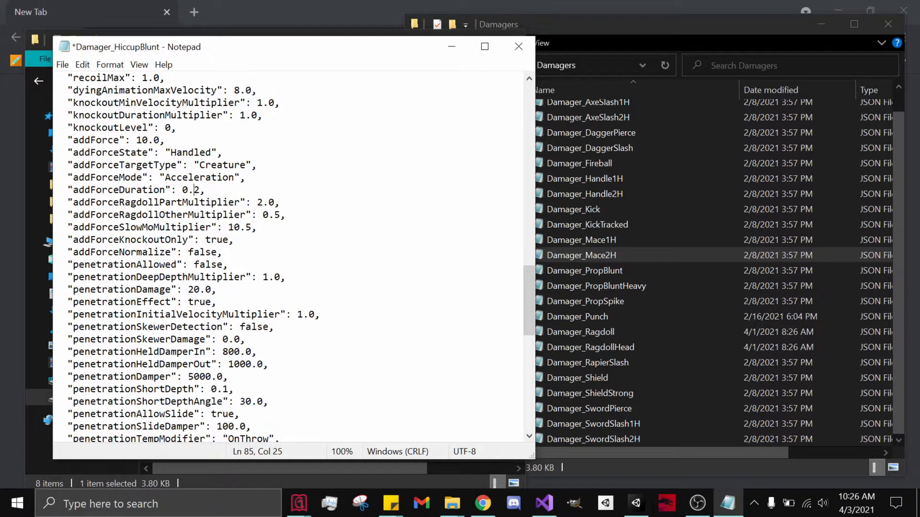
scroll(287, 258, "down", 13)
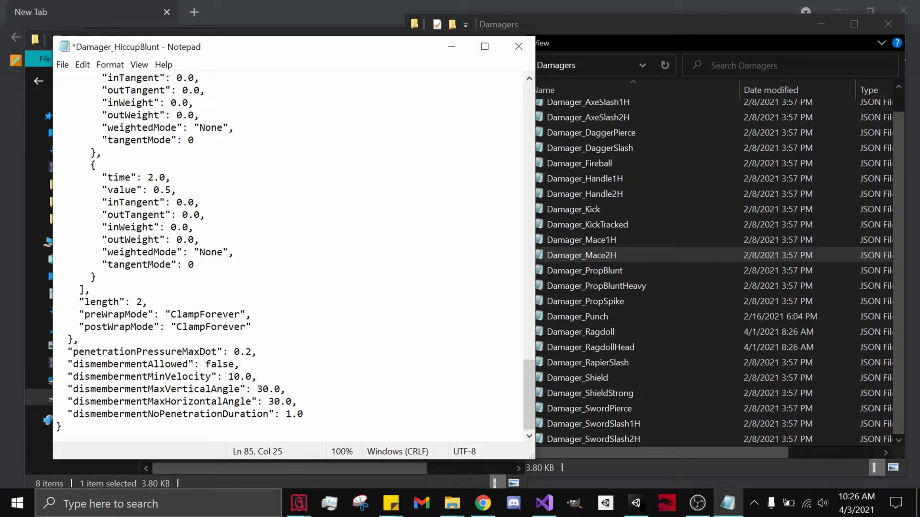
left_click_drag(73, 377, 211, 376)
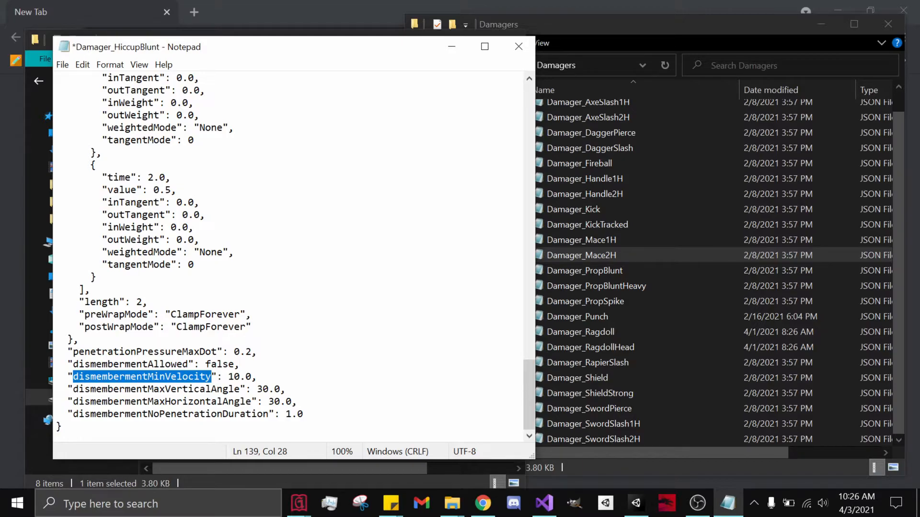
left_click(217, 377)
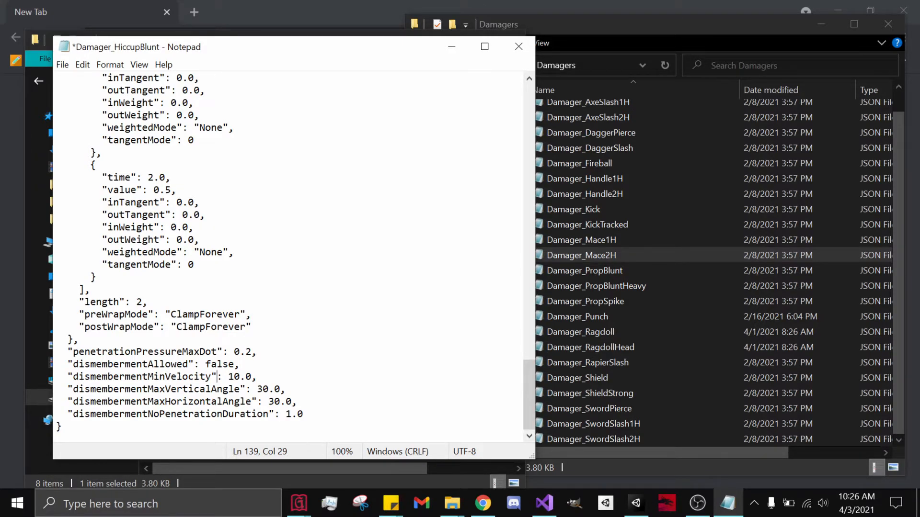
key("ctrl+s")
key("alt+F4")
- Open Item_Weapon_HiccupSword, set the damagerID of the Blunt damager to HiccupBlunt, and save and close the file
double_click(233, 222)
left_click_drag(527, 125, 527, 360)
left_click_drag(171, 265, 206, 264)
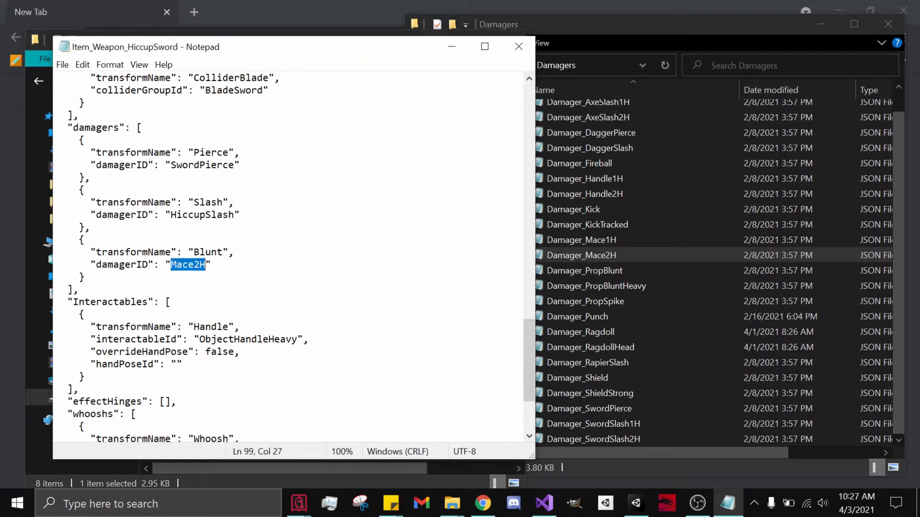
type("HiccupBLun")
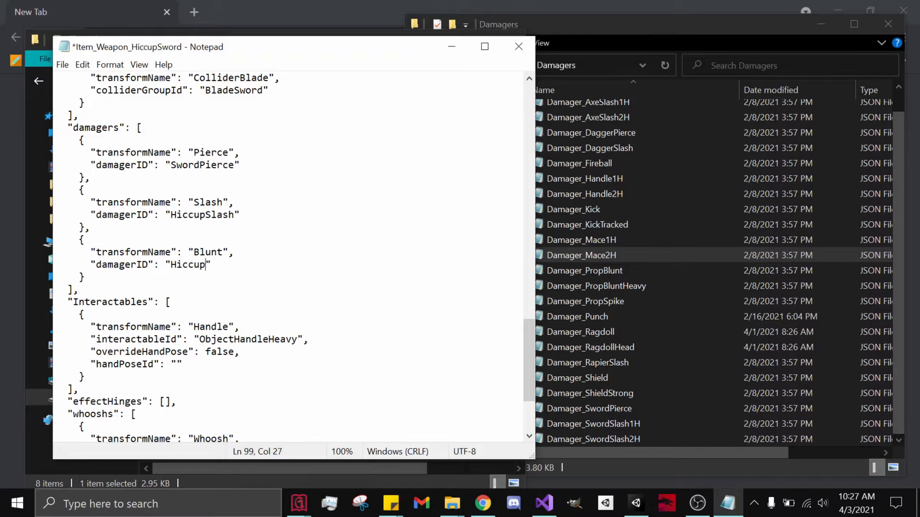
type("t")
key("BackSpace")
key("BackSpace")
key("BackSpace")
key("BackSpace")
type("lunt")
key("ctrl+s")
key("alt+F4")
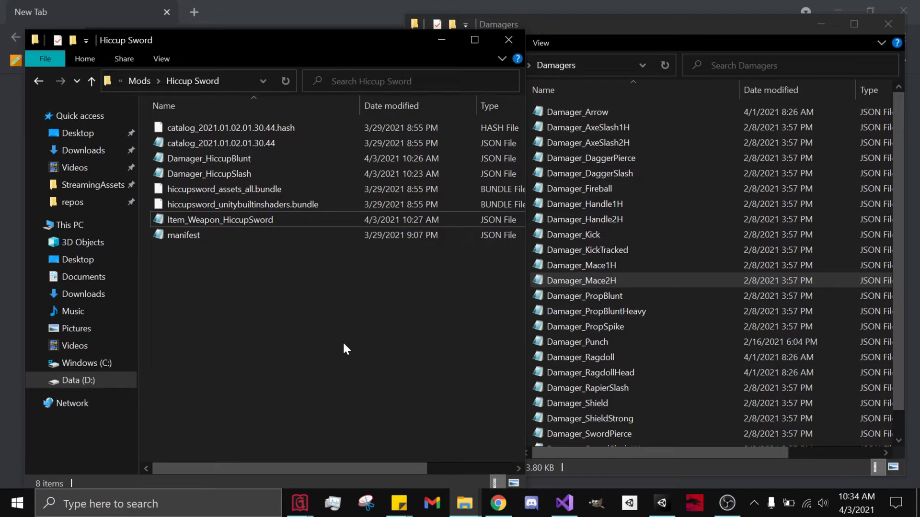
- Copy the Damager_SwordPierce file from the Damagers folder into the Hiccup Sword mod folder
scroll(661, 383, "down", 1)
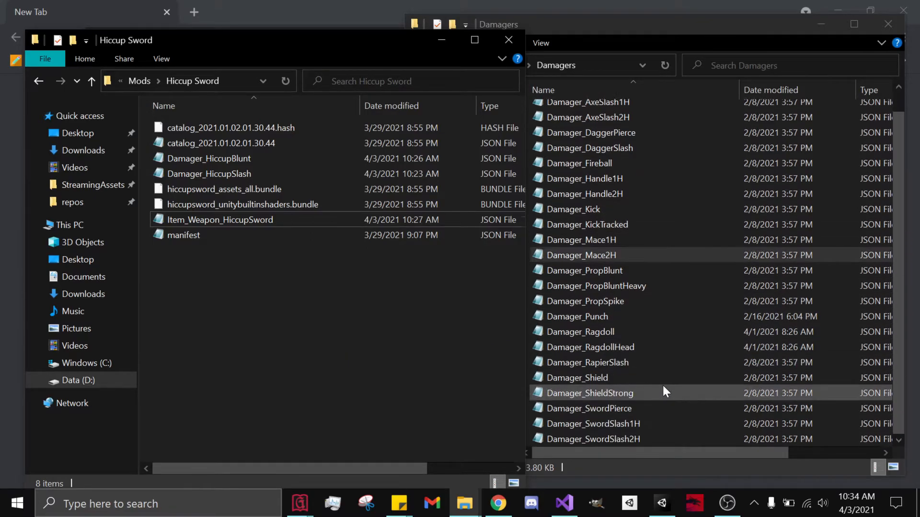
left_click(630, 410)
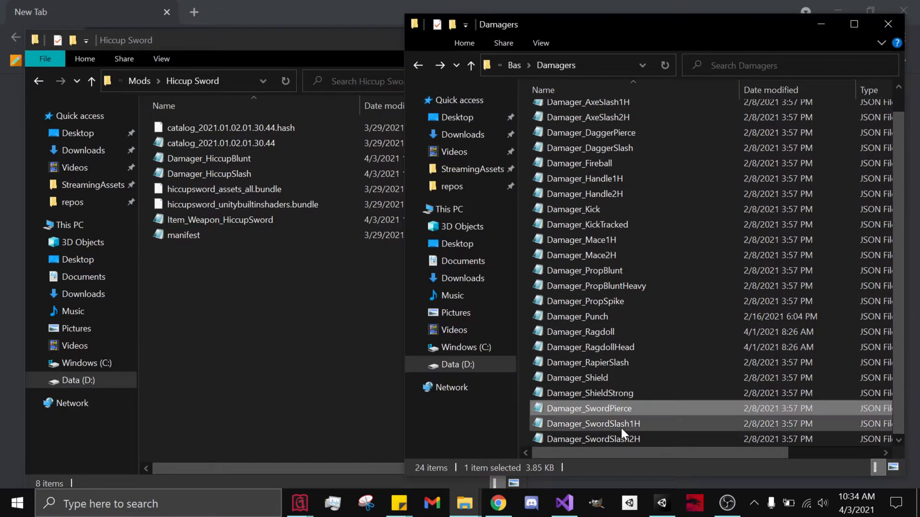
left_click(292, 299)
key("ctrl+v")
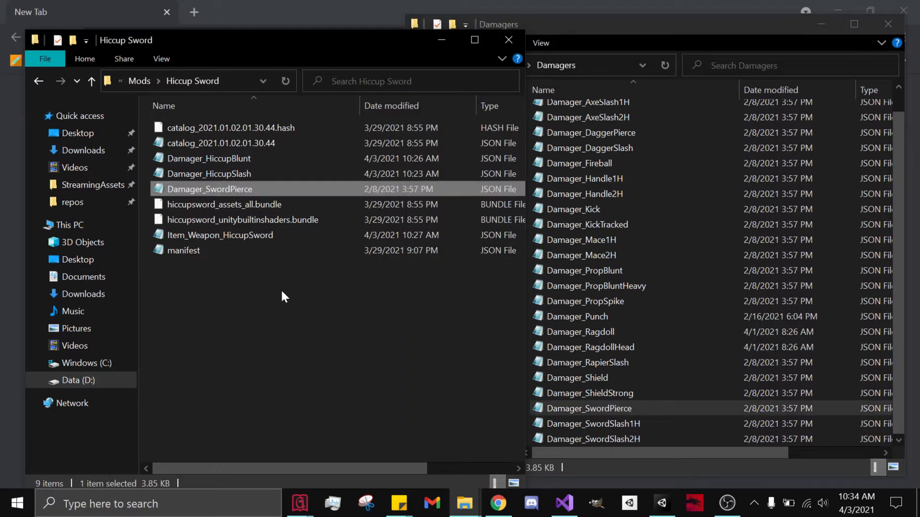
- Rename the copied file as Damager_HiccupPierce, copying the HiccupPierce part of the name to the clipboard
right_click(261, 189)
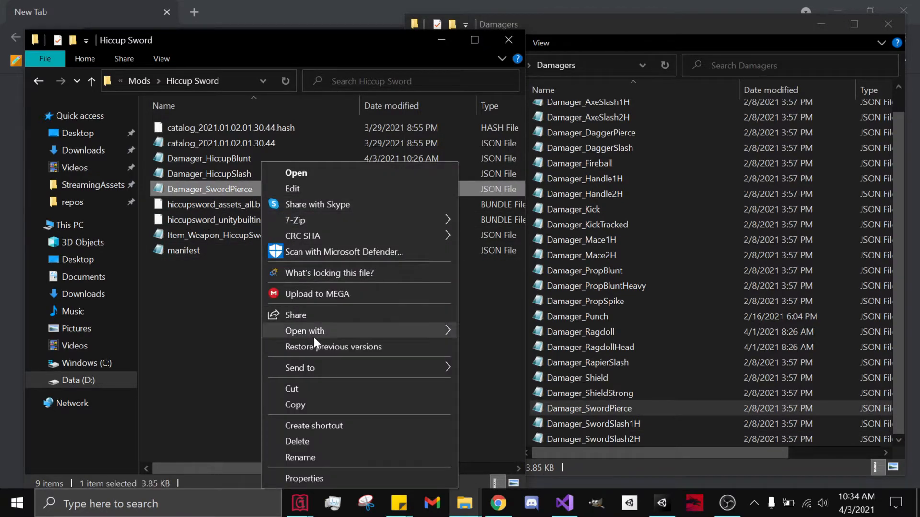
left_click(304, 457)
left_click_drag(206, 189, 231, 189)
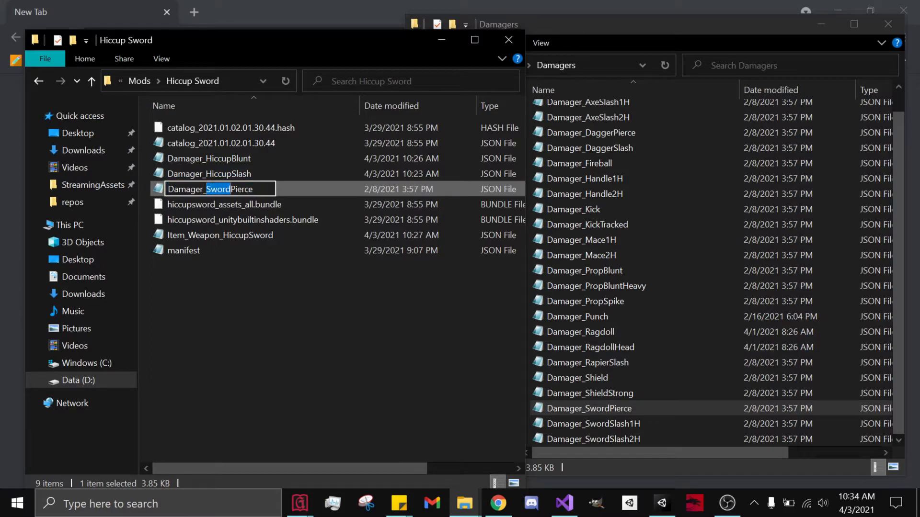
type("Hiccup")
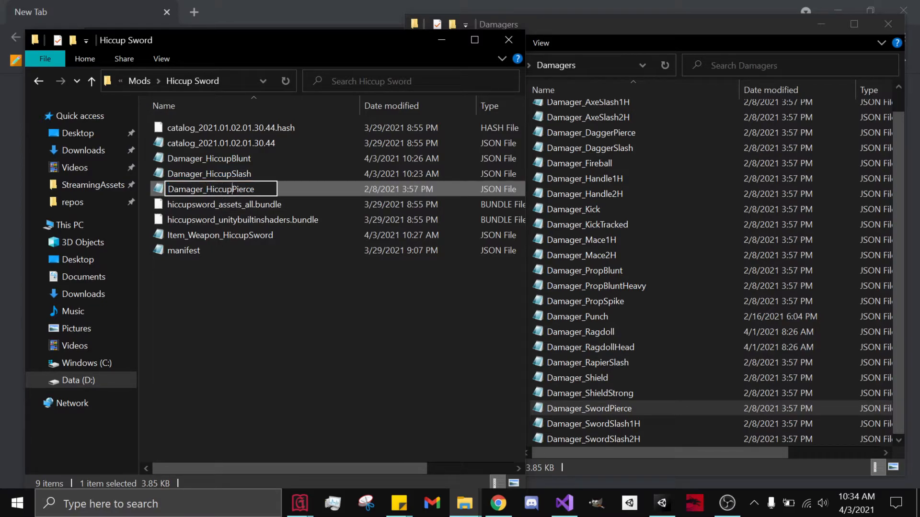
left_click_drag(256, 188, 206, 189)
key("ctrl+c")
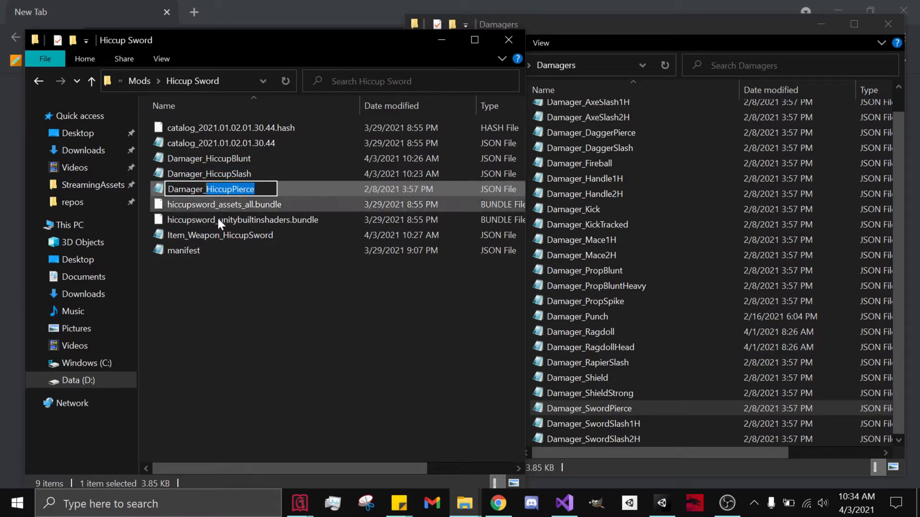
key("Return")
- Open the Damager_HiccupPierce file, replace its id with the copied HiccupPierce, and save the file
double_click(245, 172)
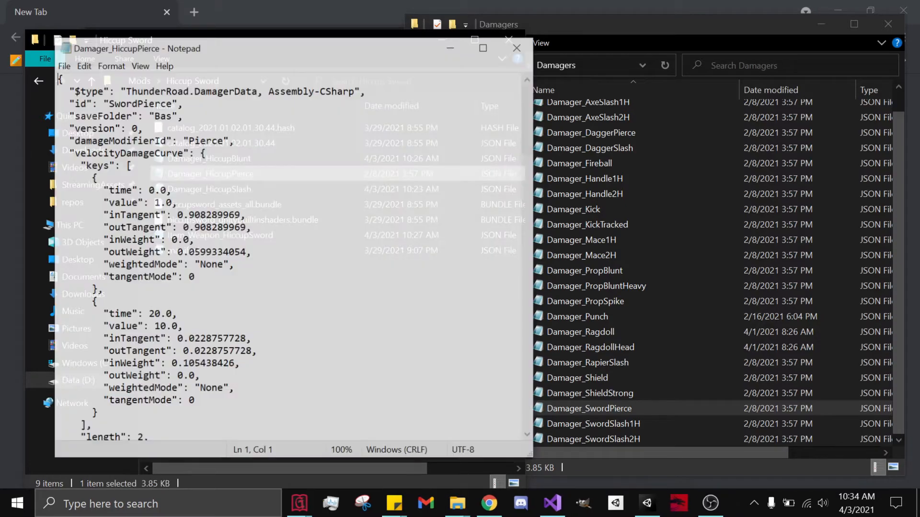
left_click_drag(108, 103, 171, 103)
key("ctrl+v")
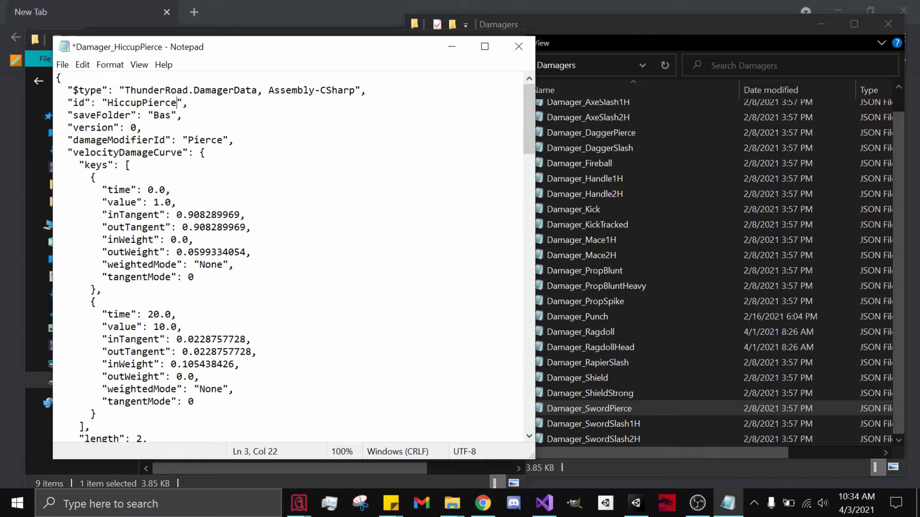
key("ctrl+s")
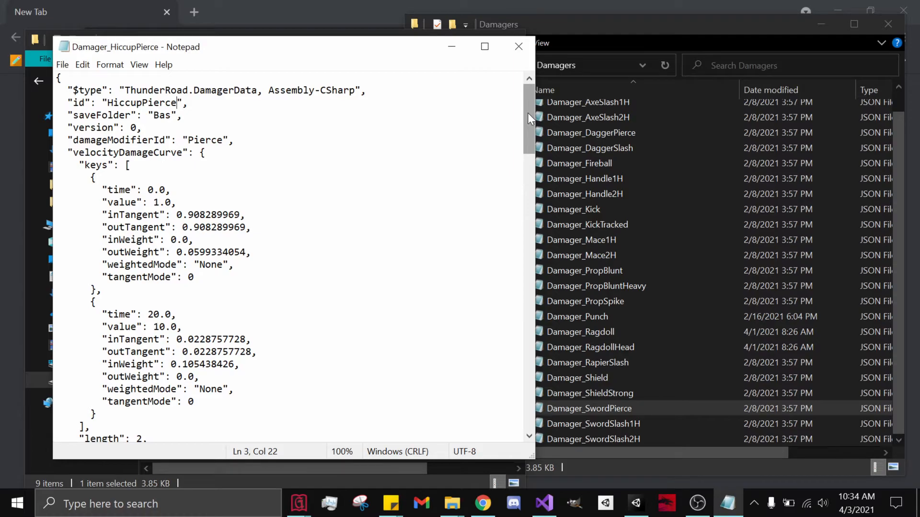
- Examine the damage, force, penetration and dismemberment settings in the Damager_HiccupPierce file
left_click_drag(527, 112, 527, 170)
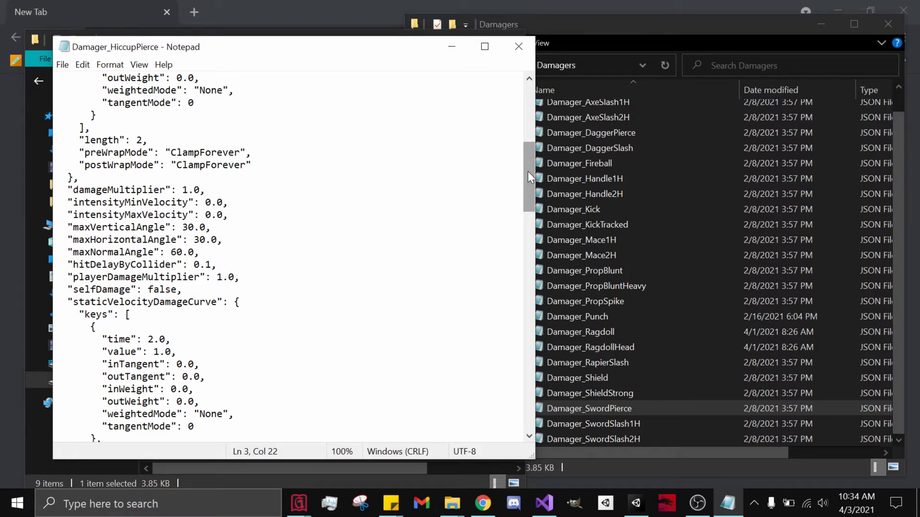
left_click_drag(527, 171, 527, 148)
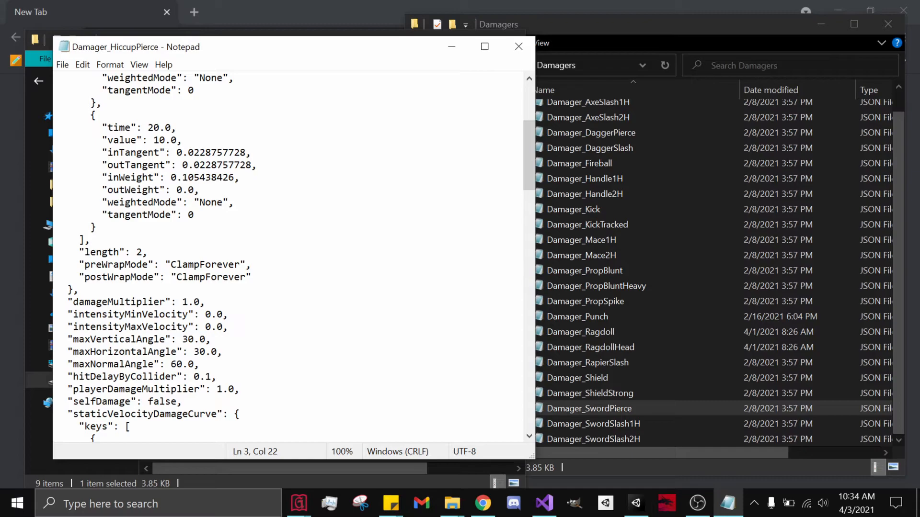
left_click_drag(529, 153, 532, 287)
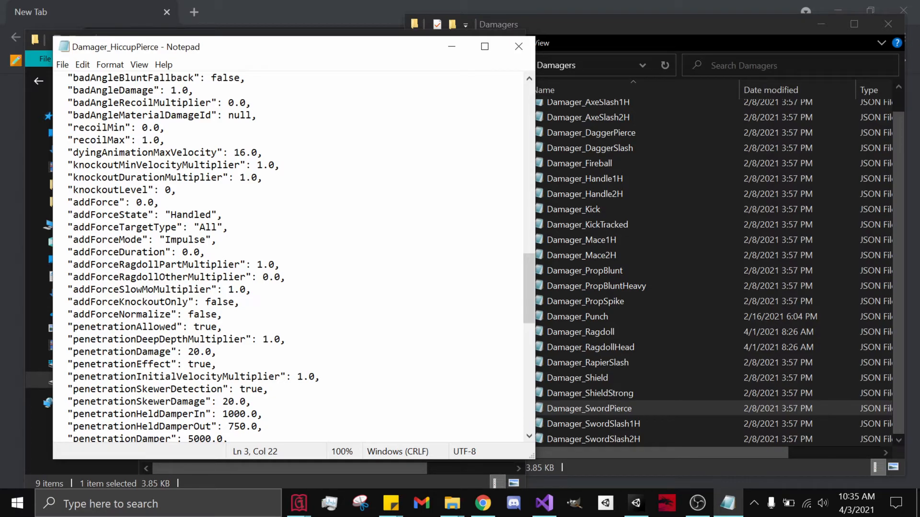
left_click_drag(529, 286, 529, 320)
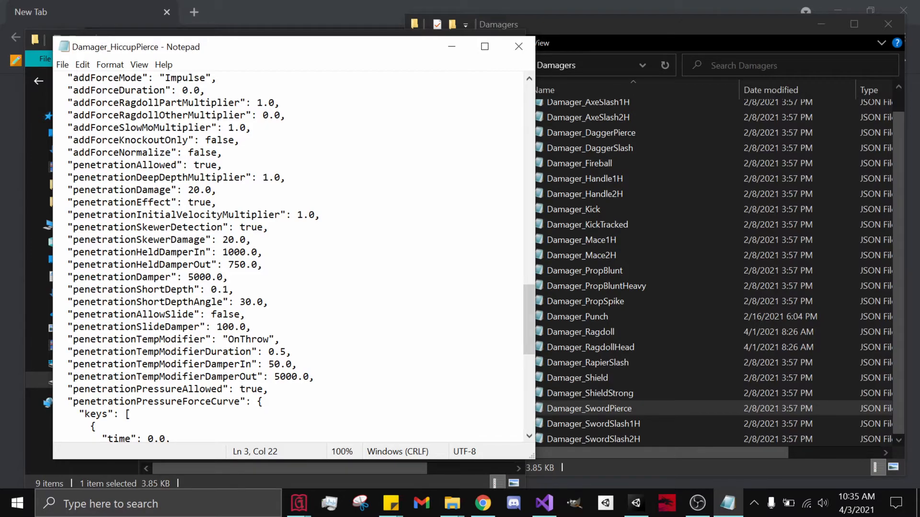
left_click_drag(529, 318, 525, 407)
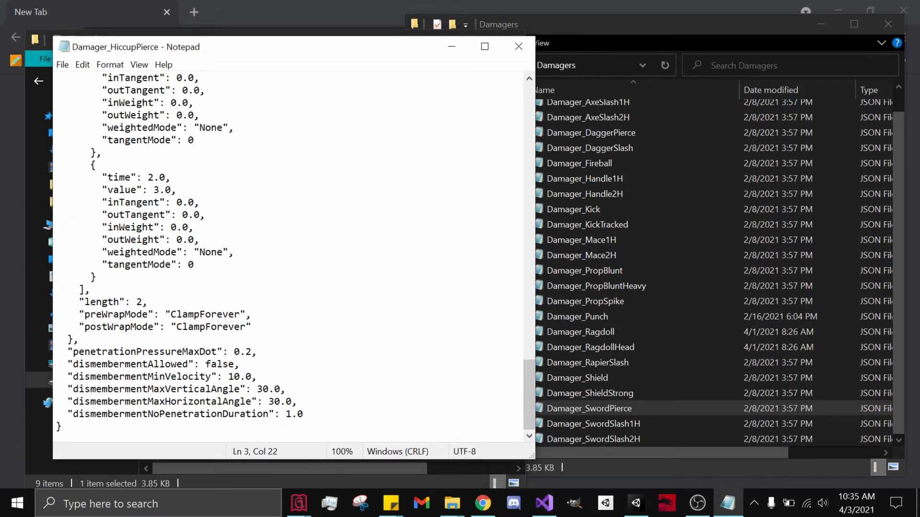
left_click_drag(73, 377, 210, 376)
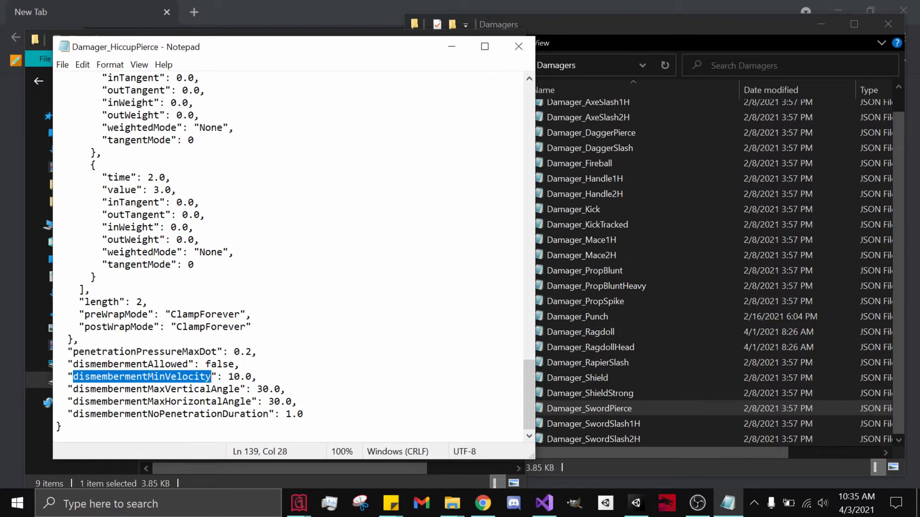
- Try setting dismembermentAllowed to true in the Damager_HiccupPierce file, and undo the change
left_click_drag(206, 364, 234, 365)
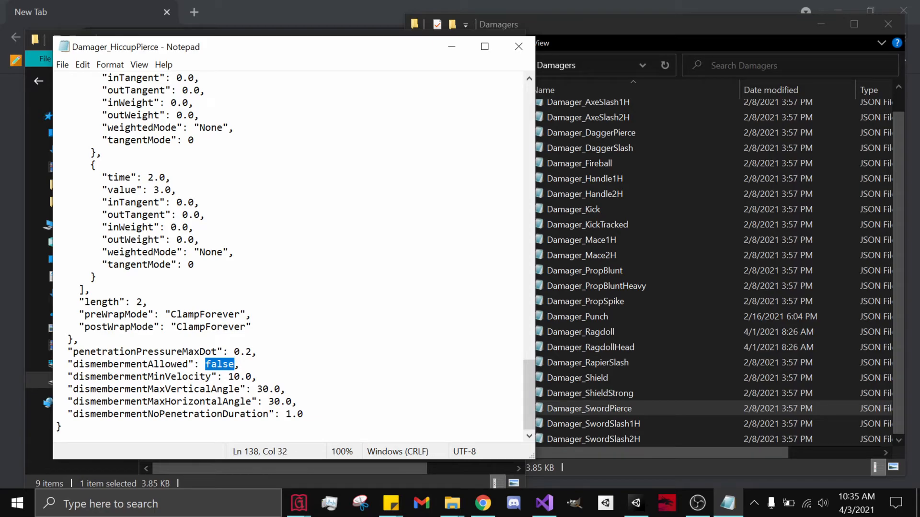
left_click(240, 364)
left_click_drag(205, 365, 229, 365)
key("shift+Right")
type("true")
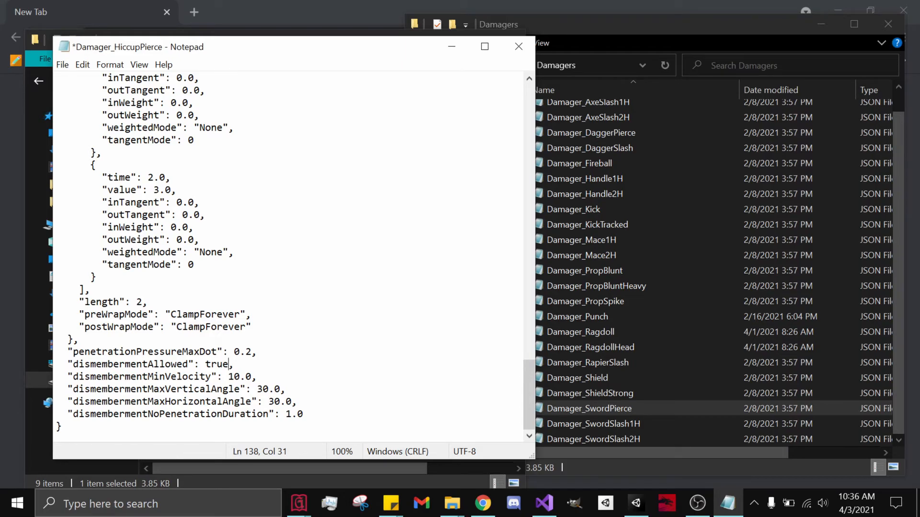
key("ctrl+z")
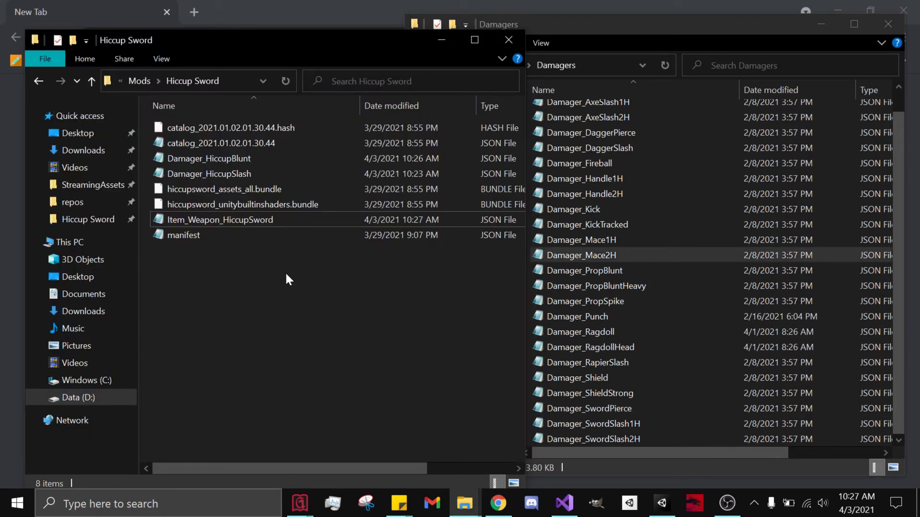